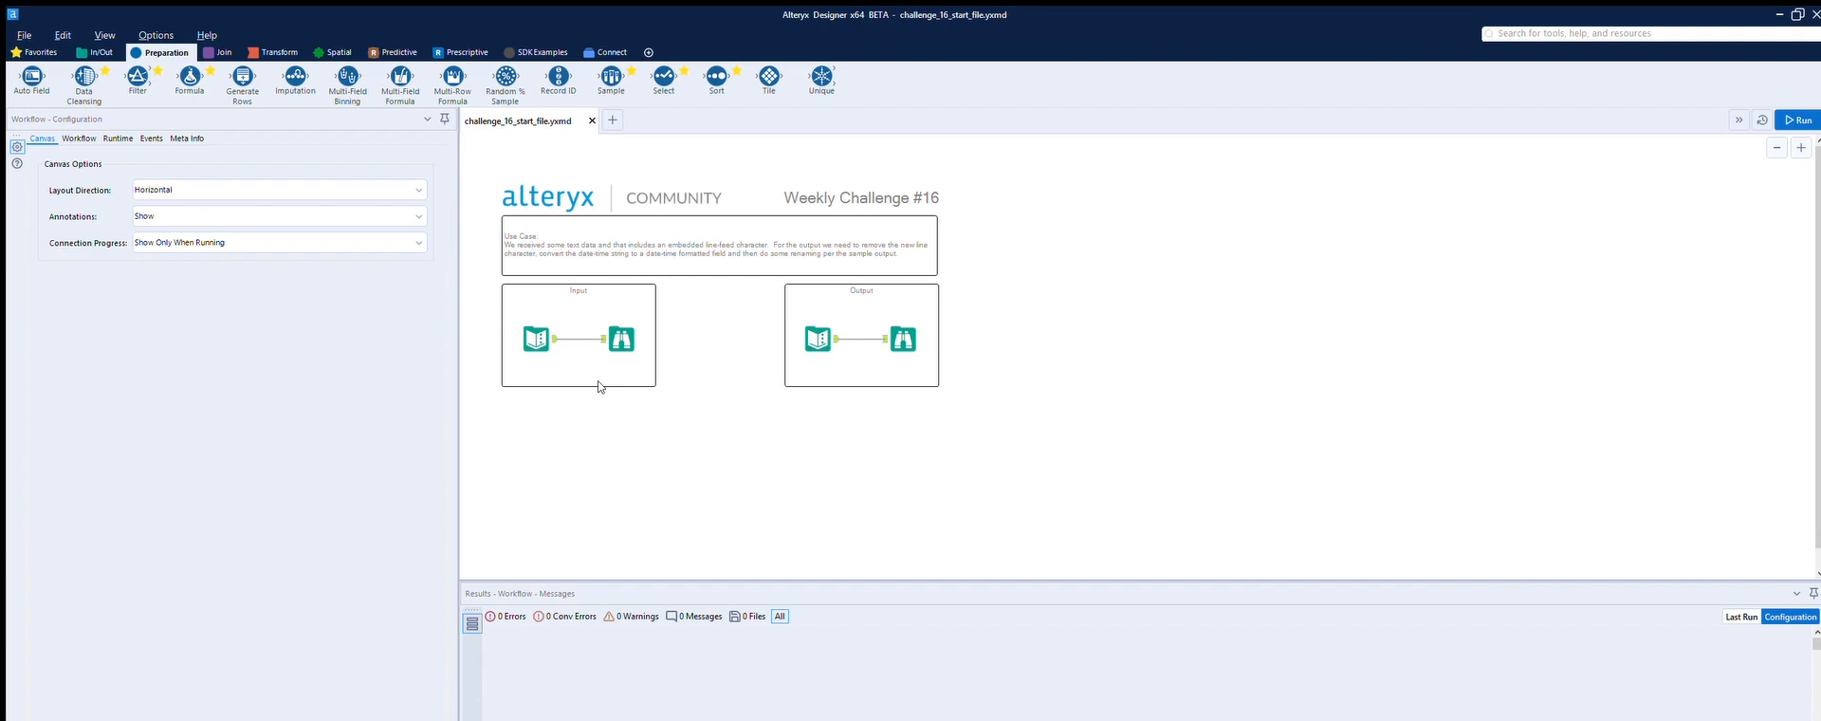
Step: Compare the challenge's input records with the expected output's columns, text and date format
click(547, 321)
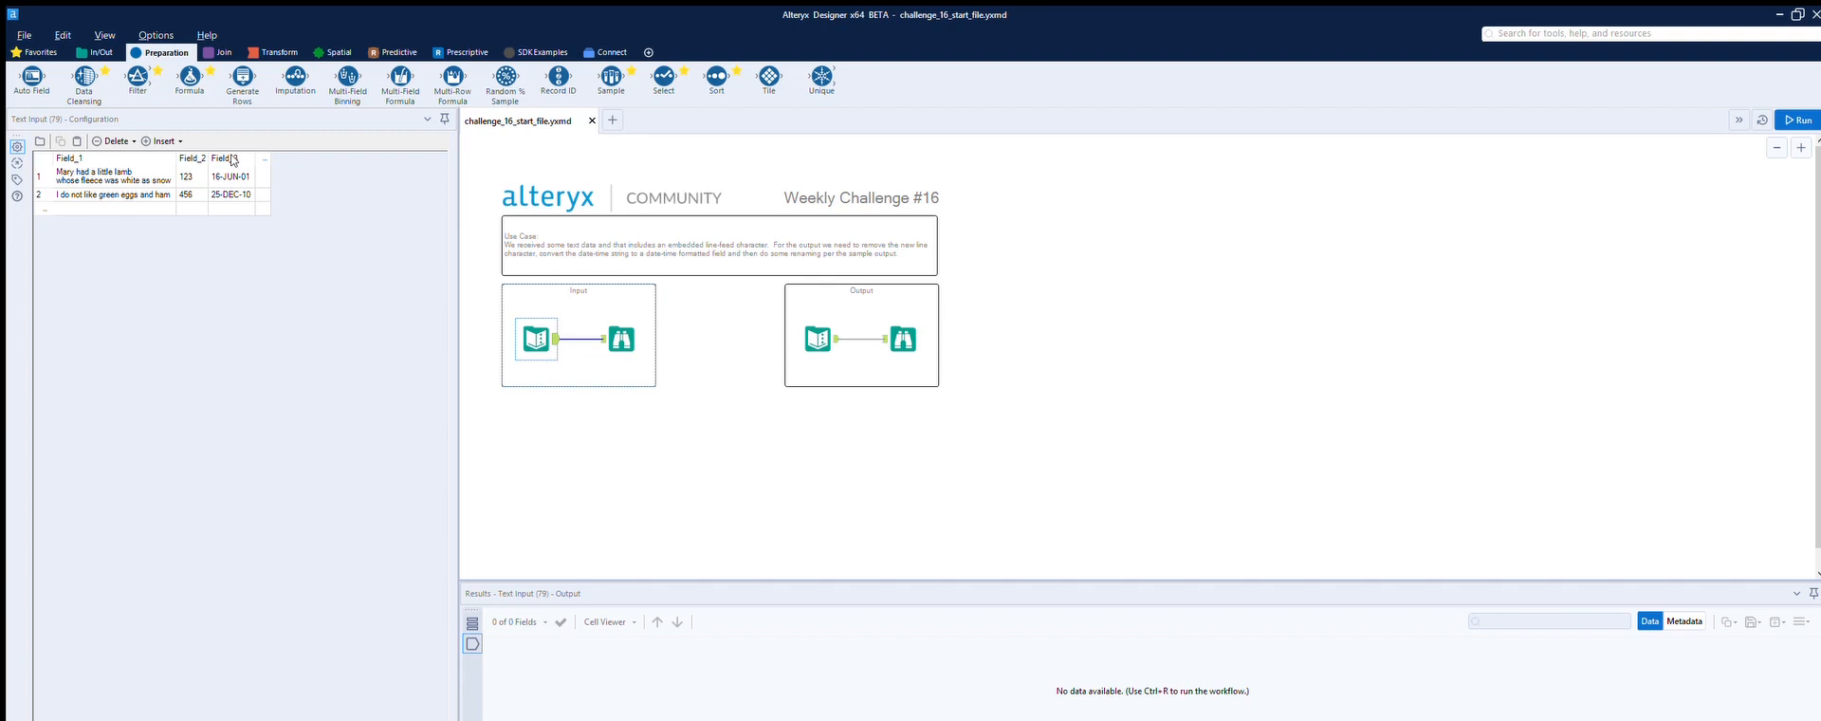
click(835, 322)
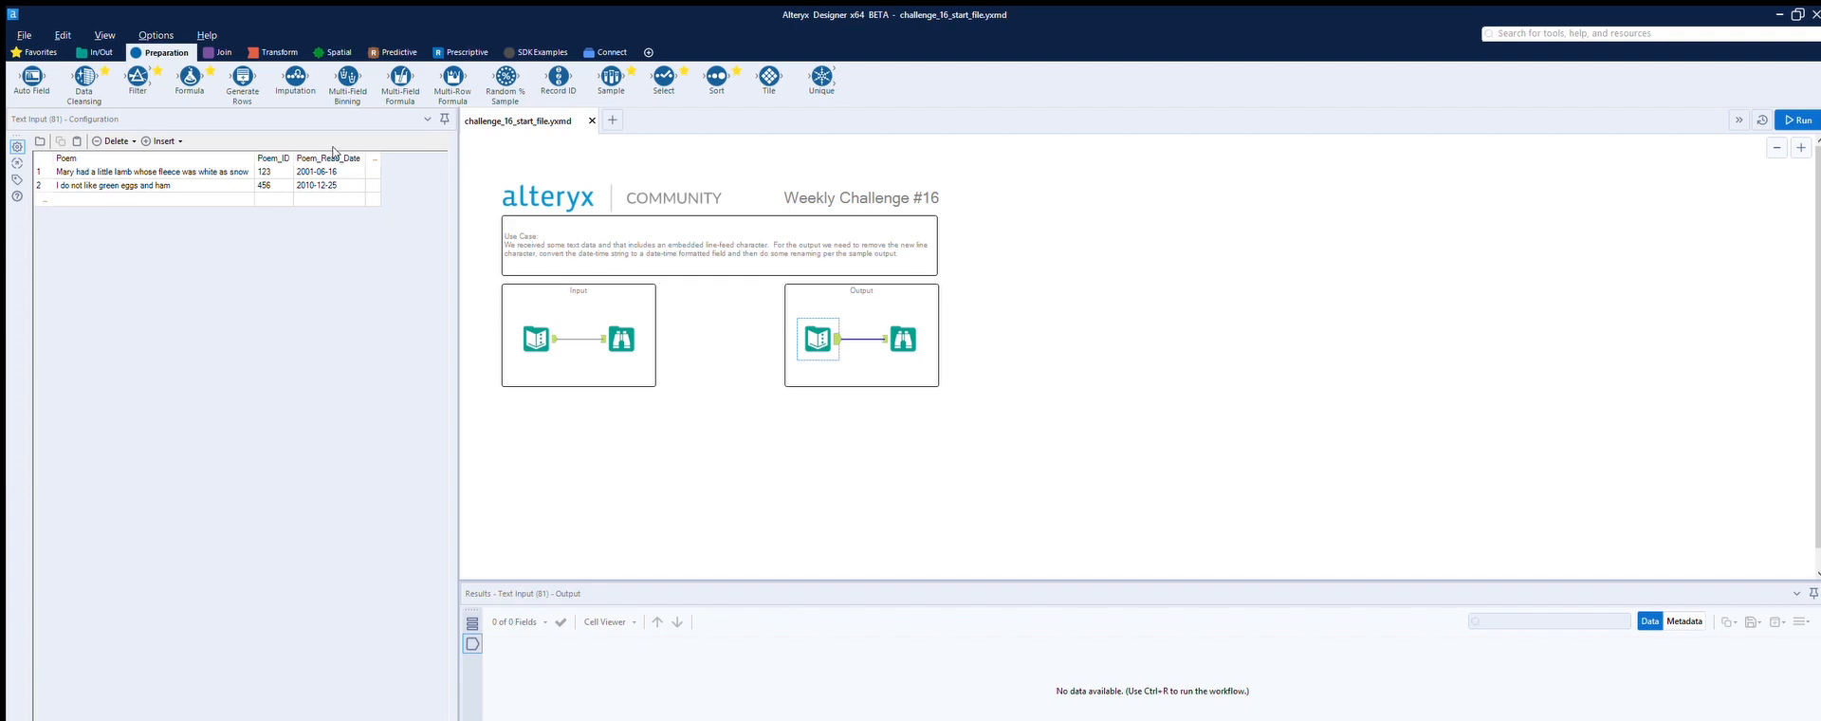
click(556, 321)
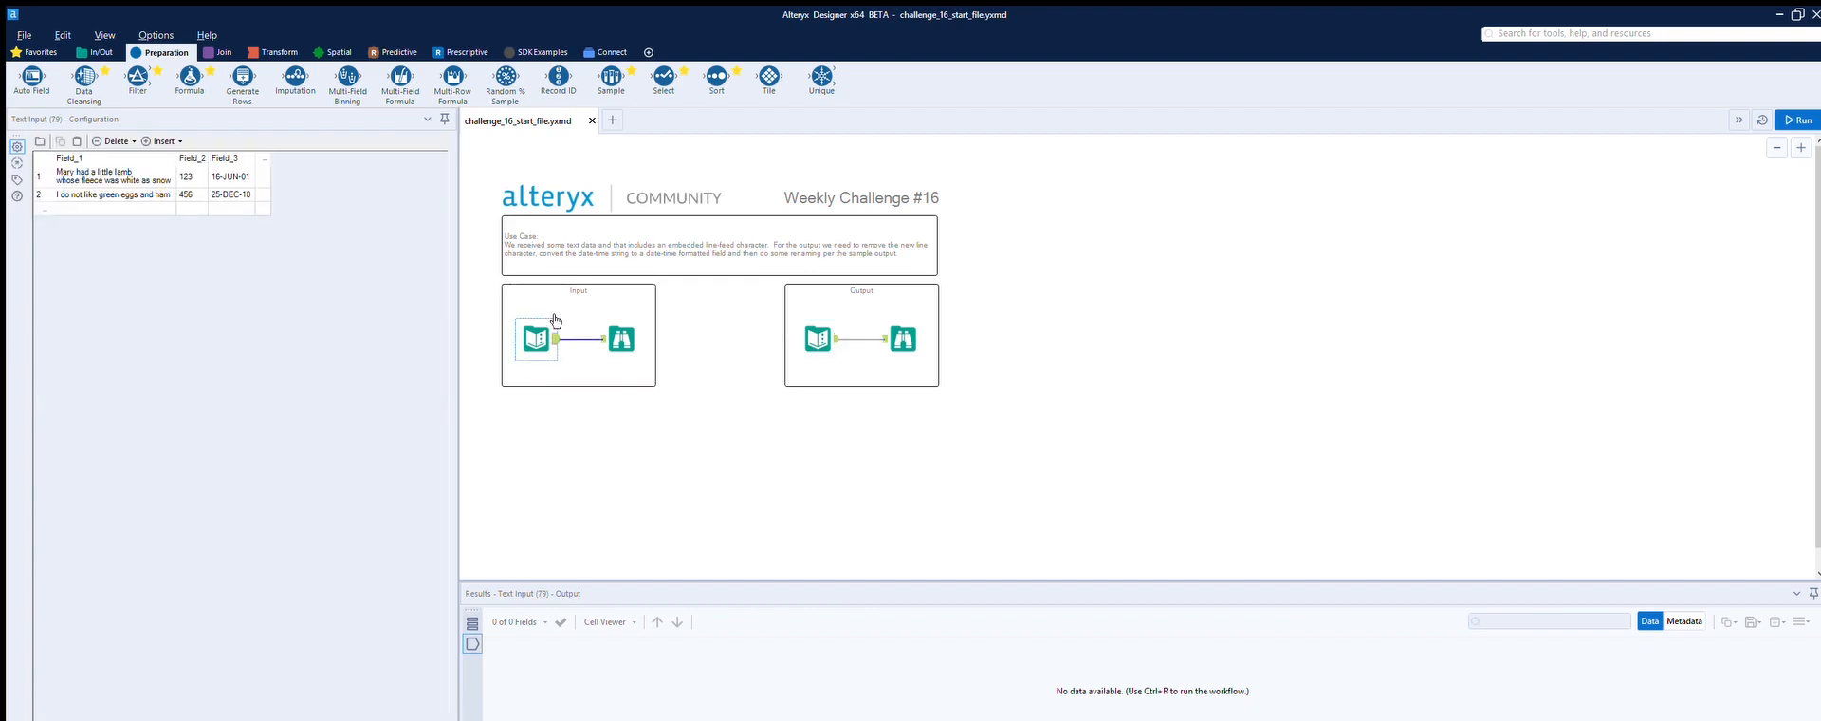
Step: Add a Data Cleansing tool fed by the input data to remove tabs, line breaks and duplicate whitespace from Field_1, and run the workflow
drag(85, 76, 656, 449)
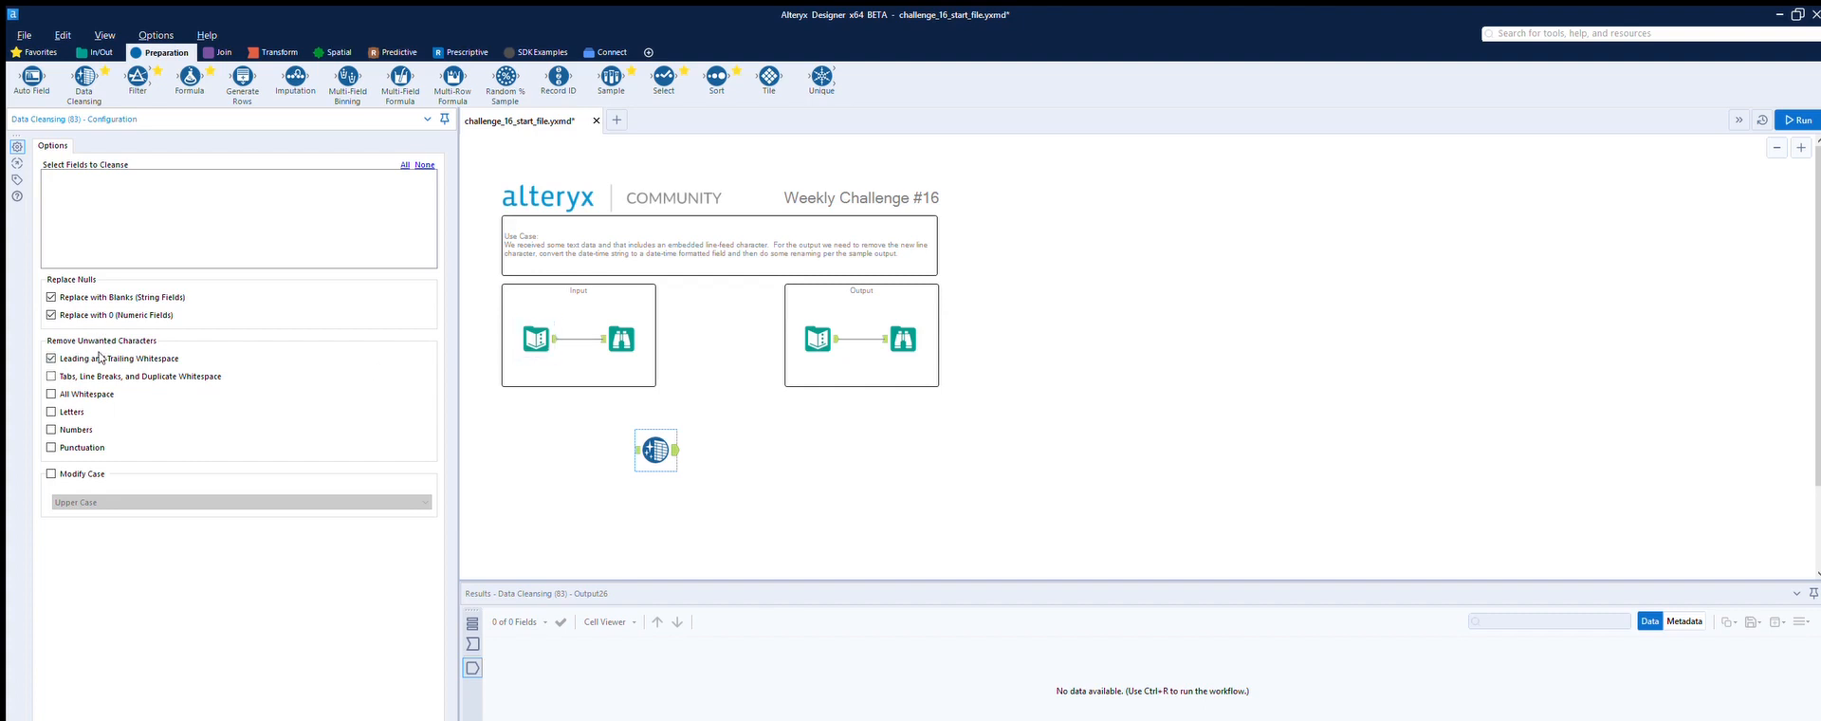
drag(556, 338, 634, 449)
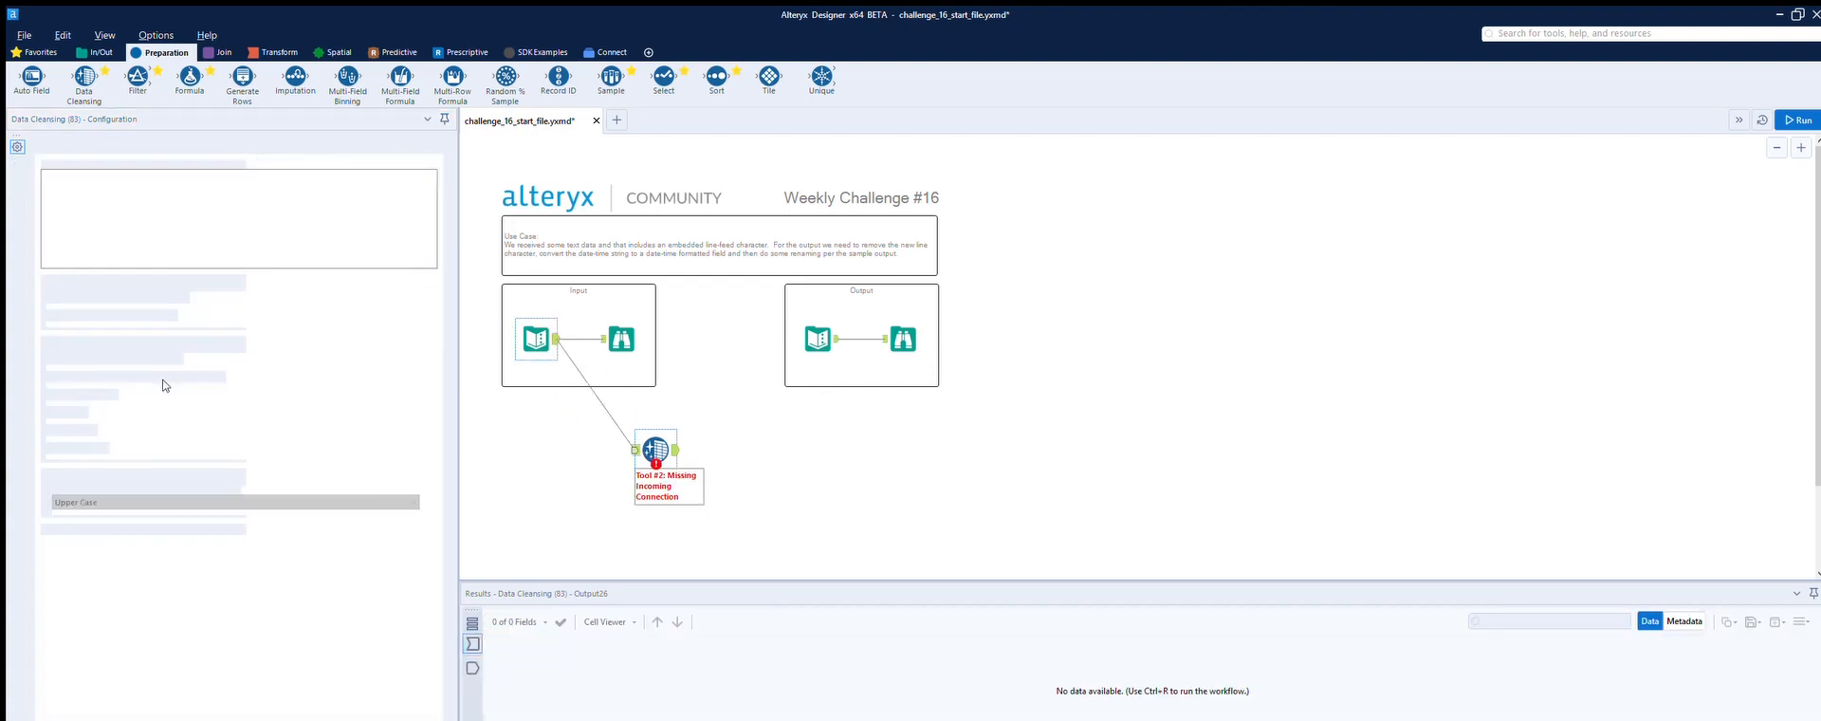
click(51, 377)
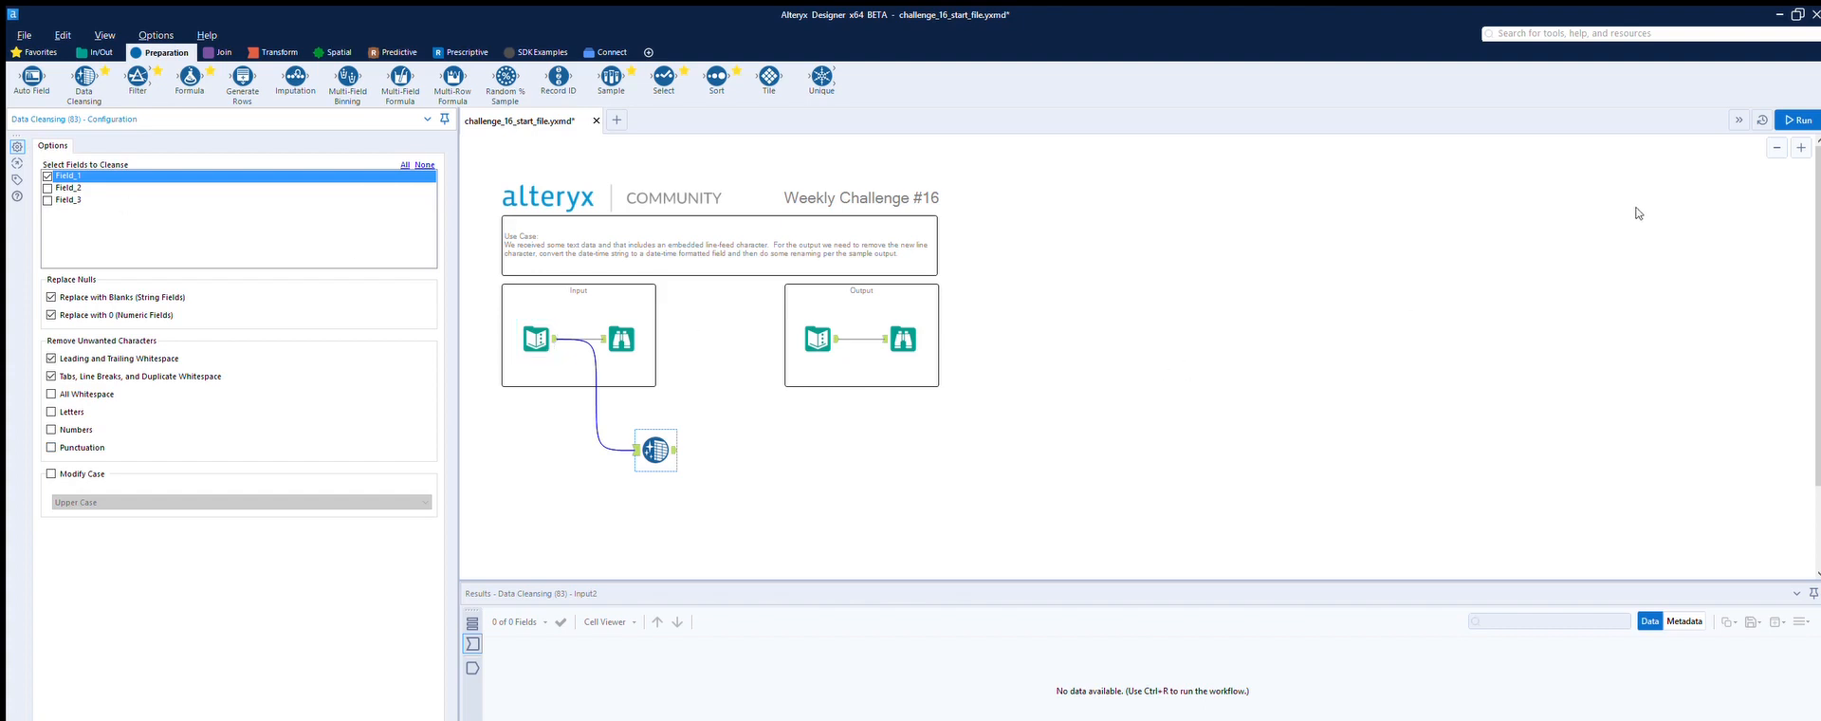
key(ctrl+r)
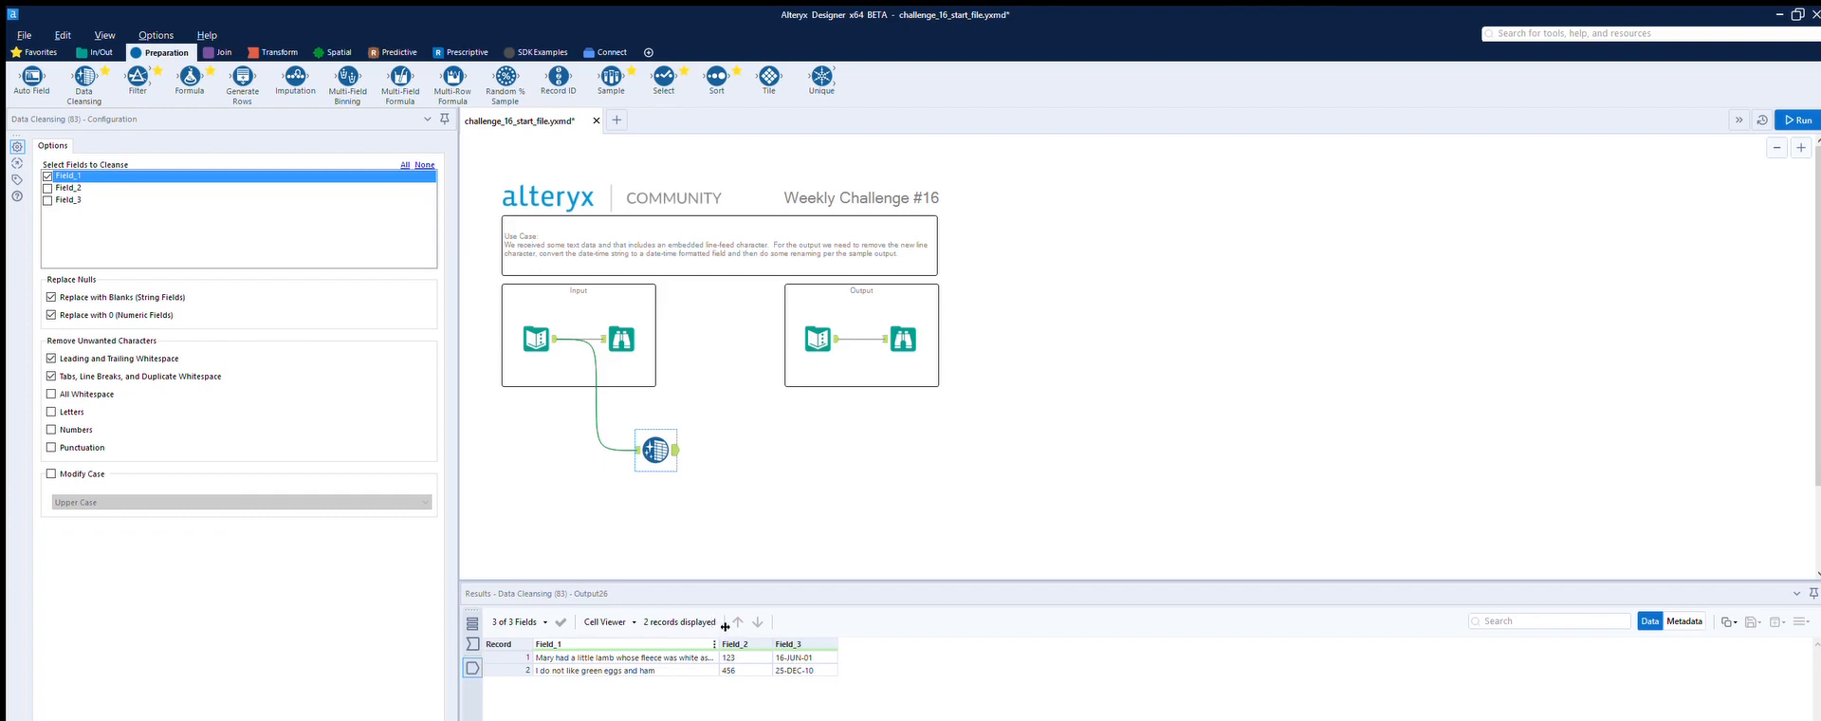
drag(718, 640, 799, 628)
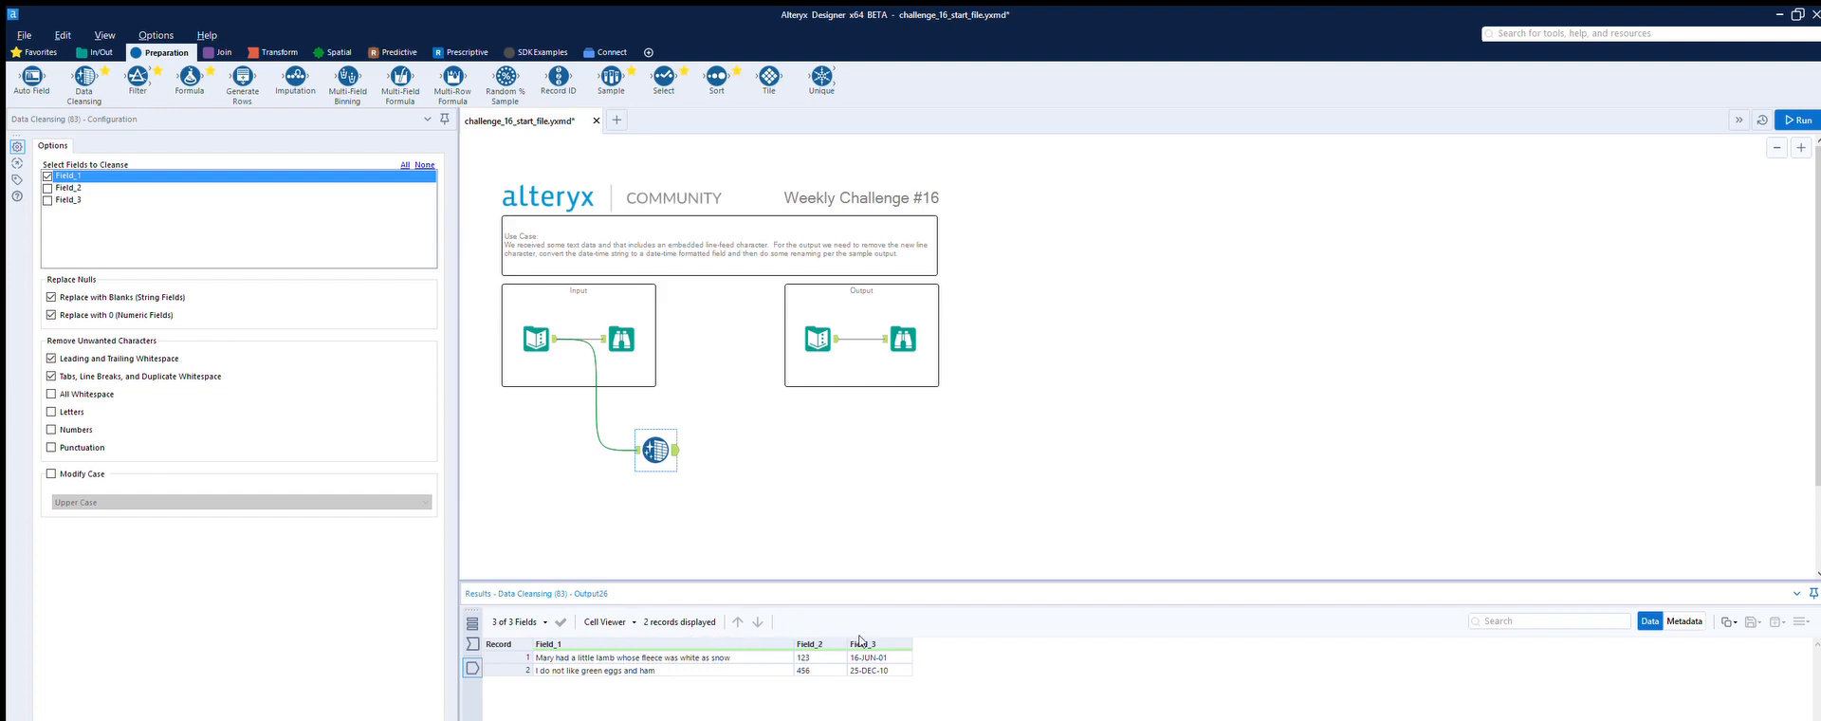
Step: Add a Formula tool after the Data Cleansing tool with Field_3 as its output column
drag(190, 78, 750, 449)
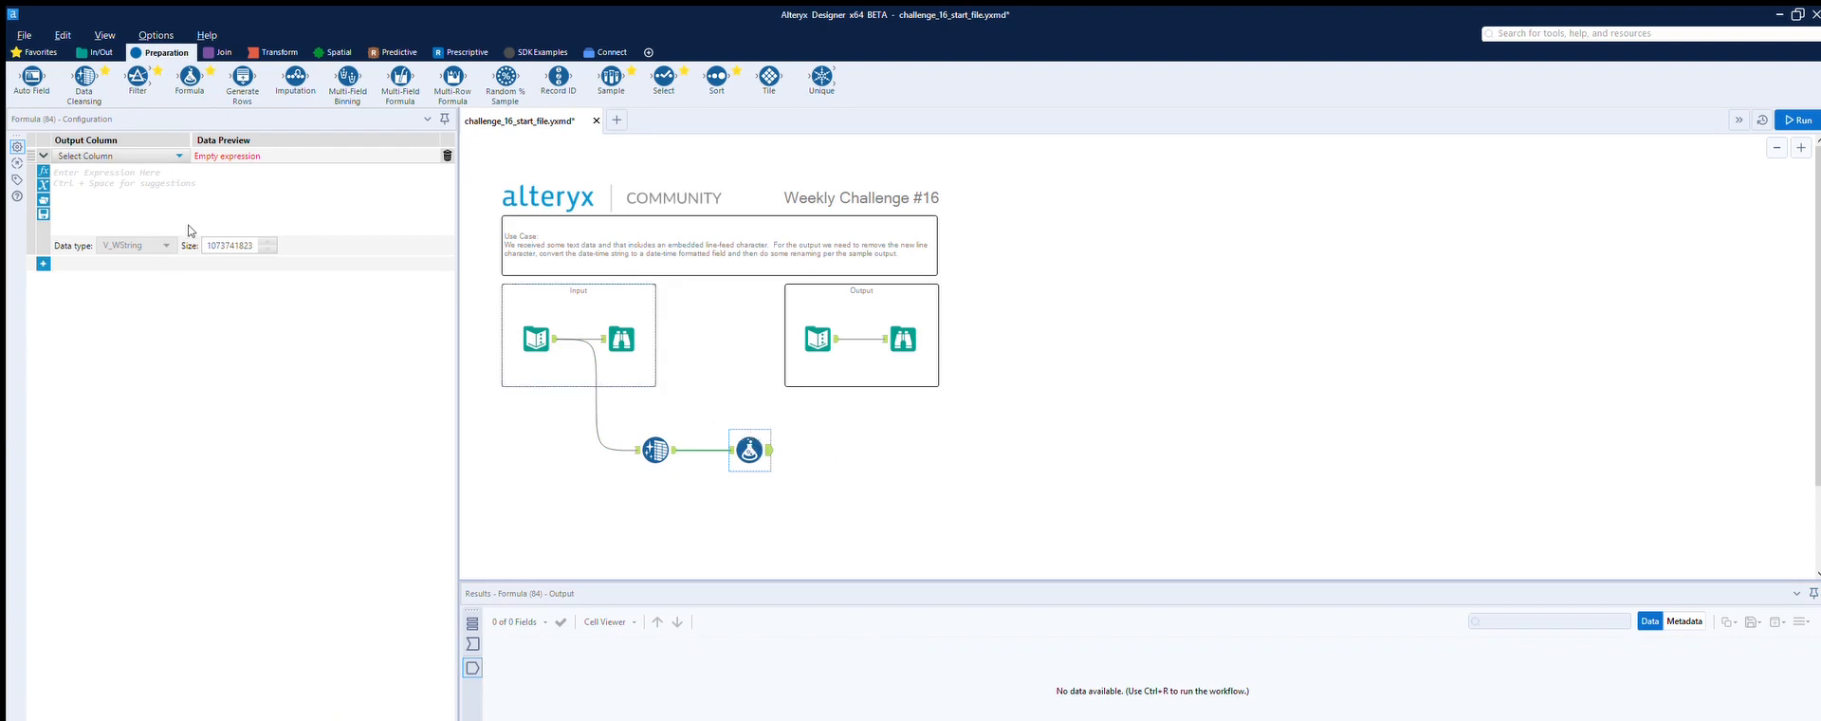
click(171, 154)
click(125, 200)
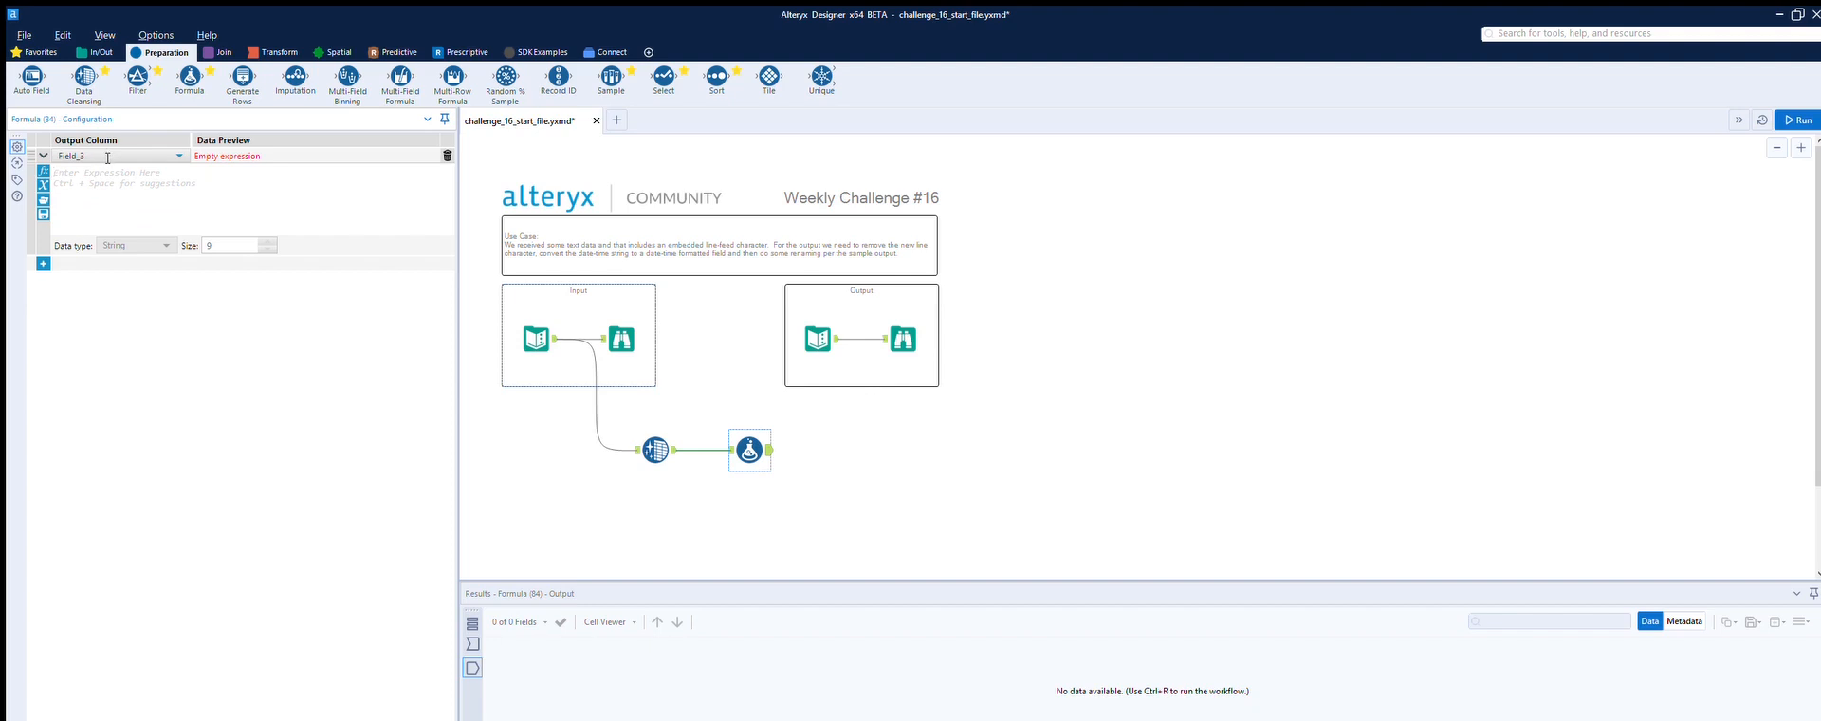
Step: Insert the DateTimeParse function into the expression with [Field_3] as its date argument
click(43, 171)
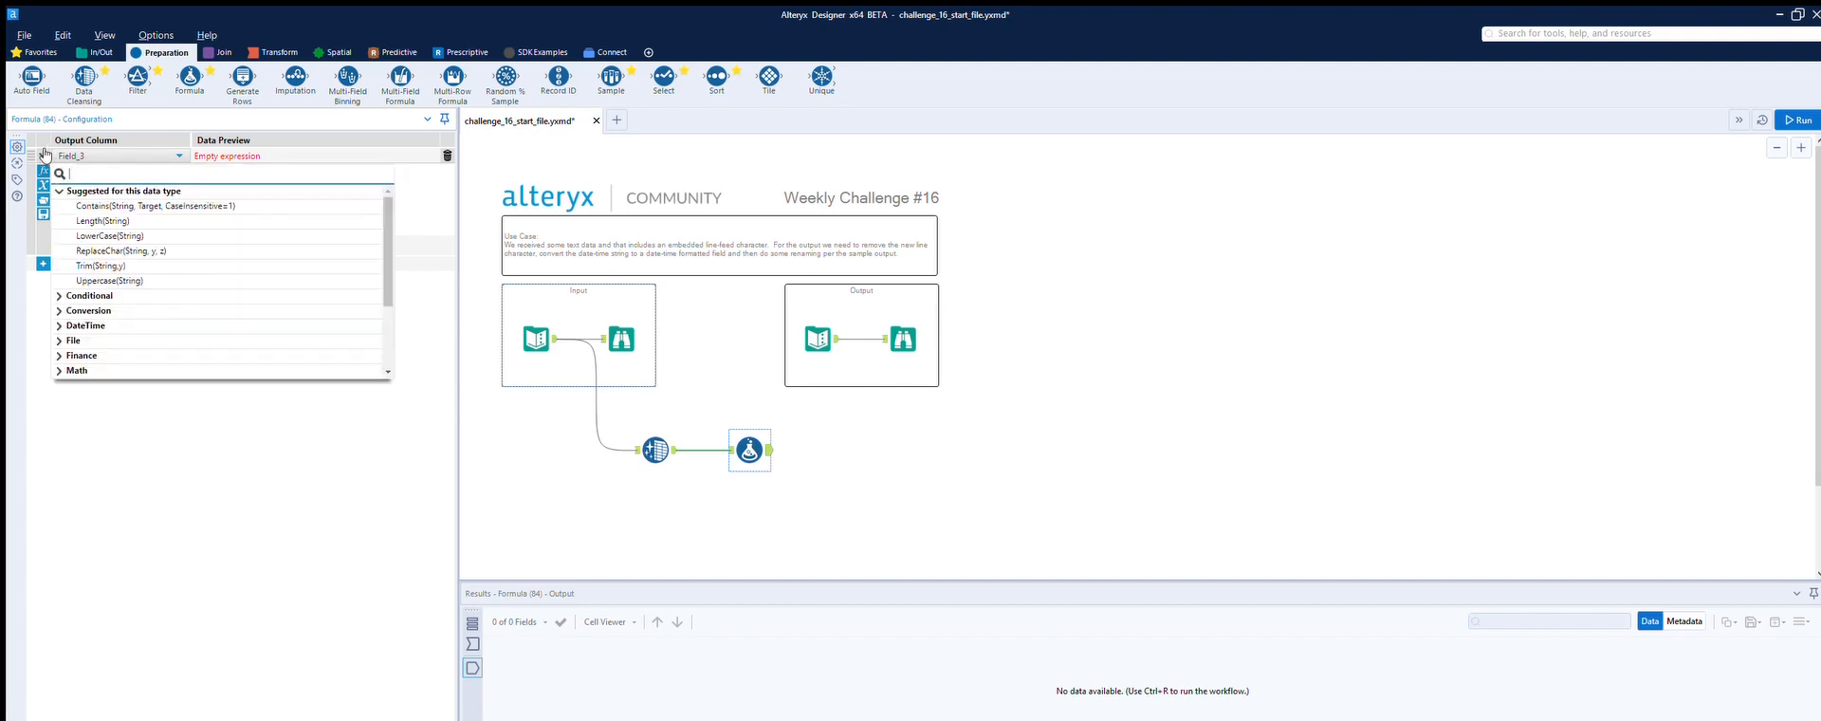
click(65, 325)
scroll(133, 327, down, 3)
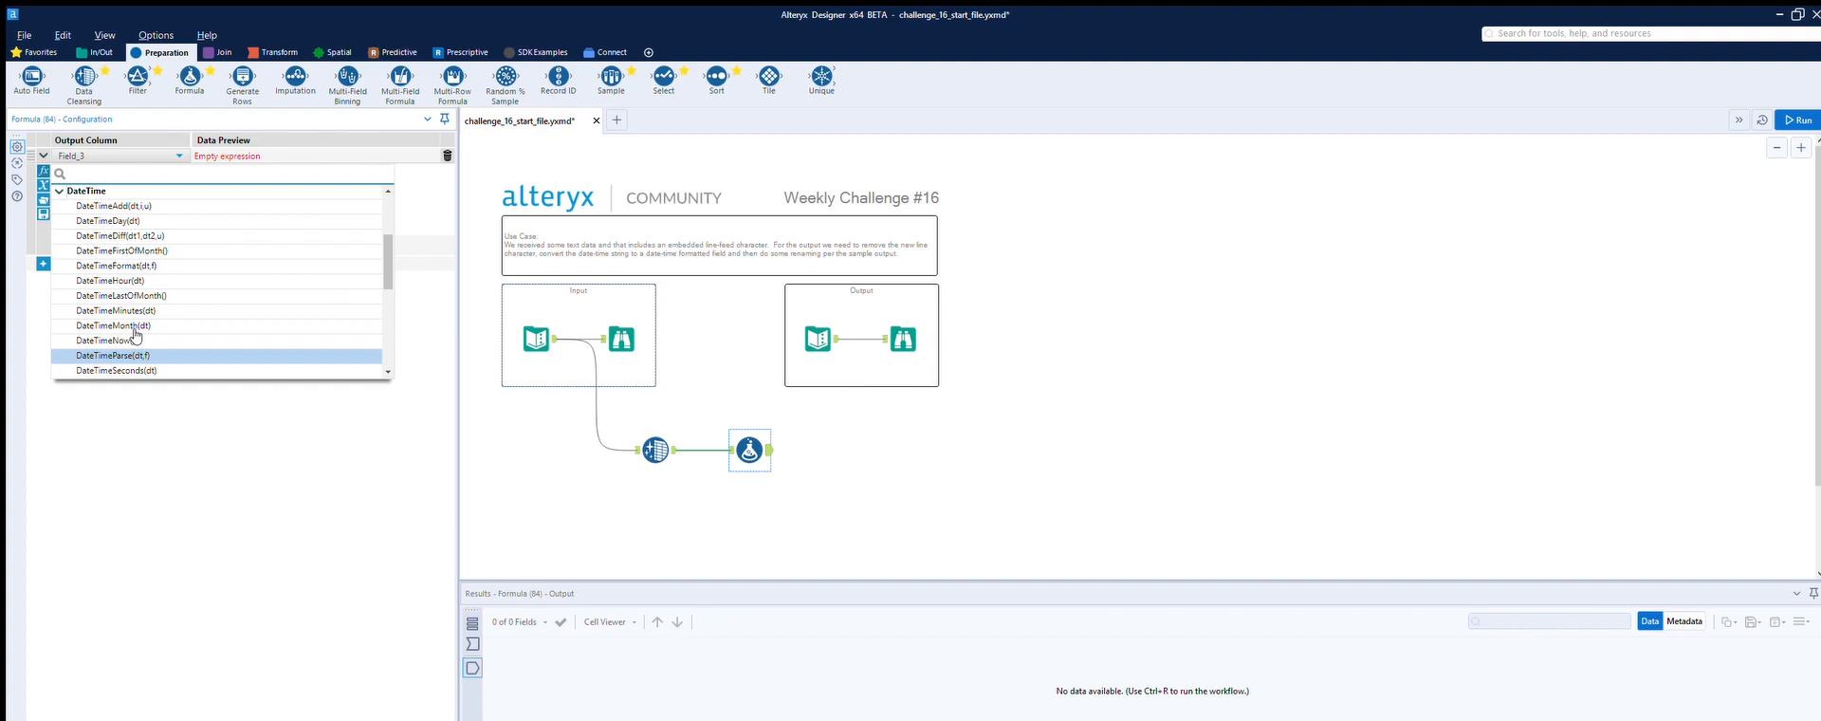
click(134, 355)
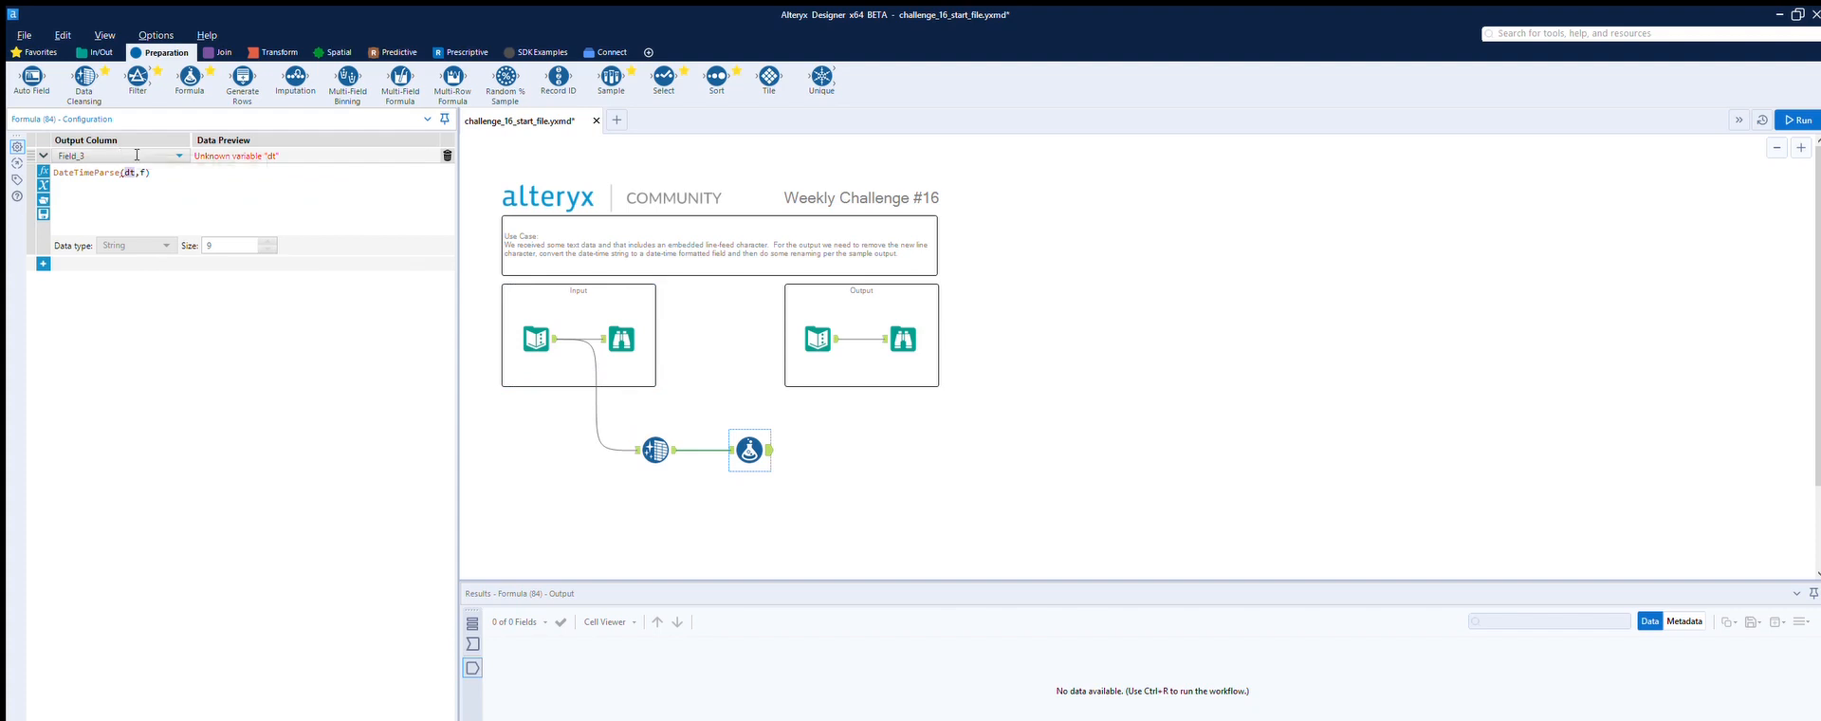
text([)
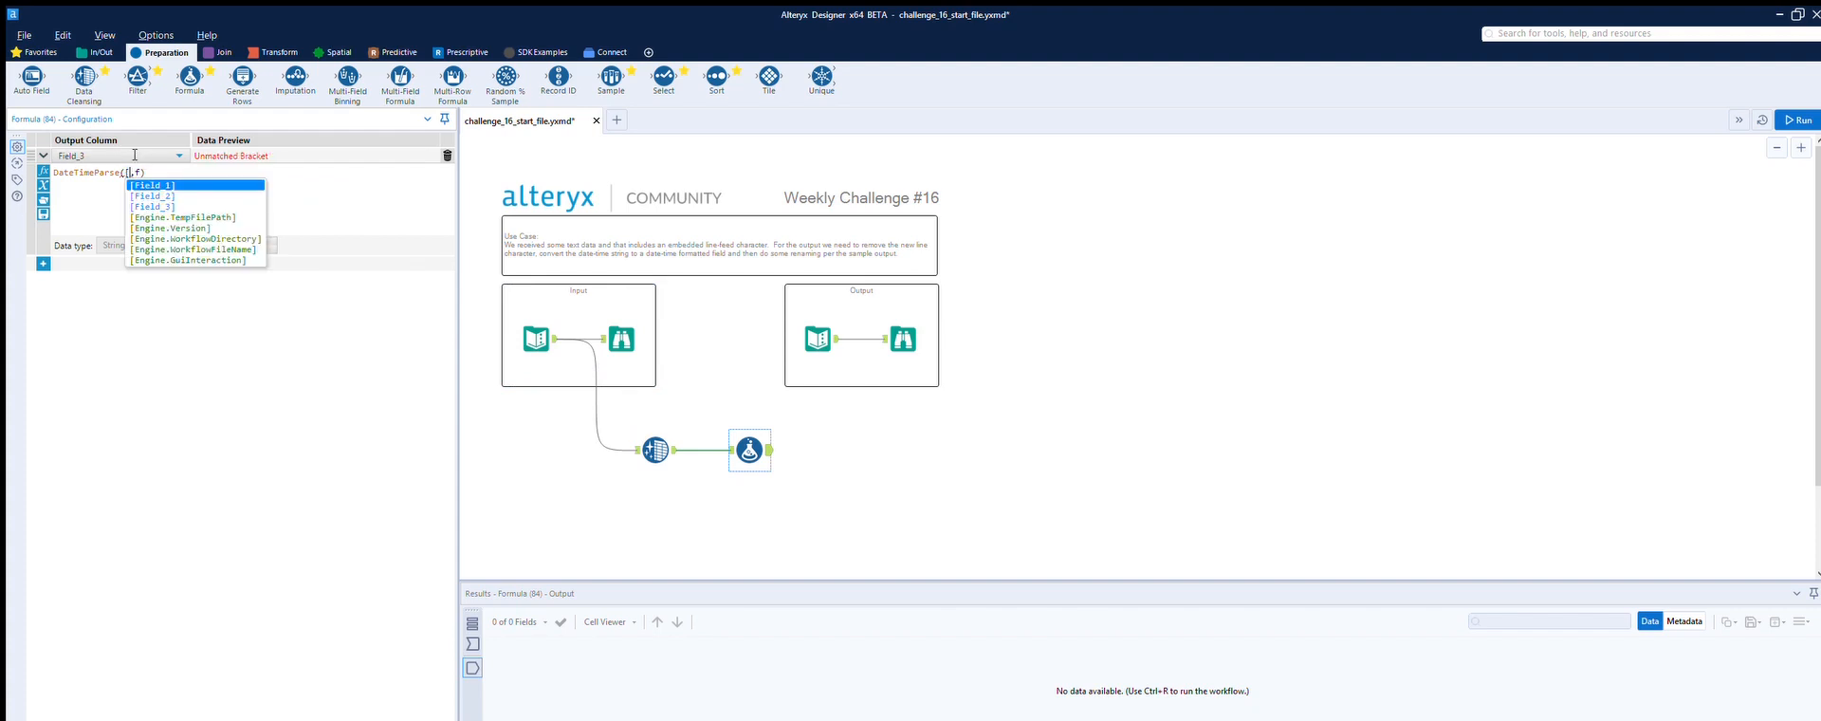
key(Down)
key(Down)
key(Return)
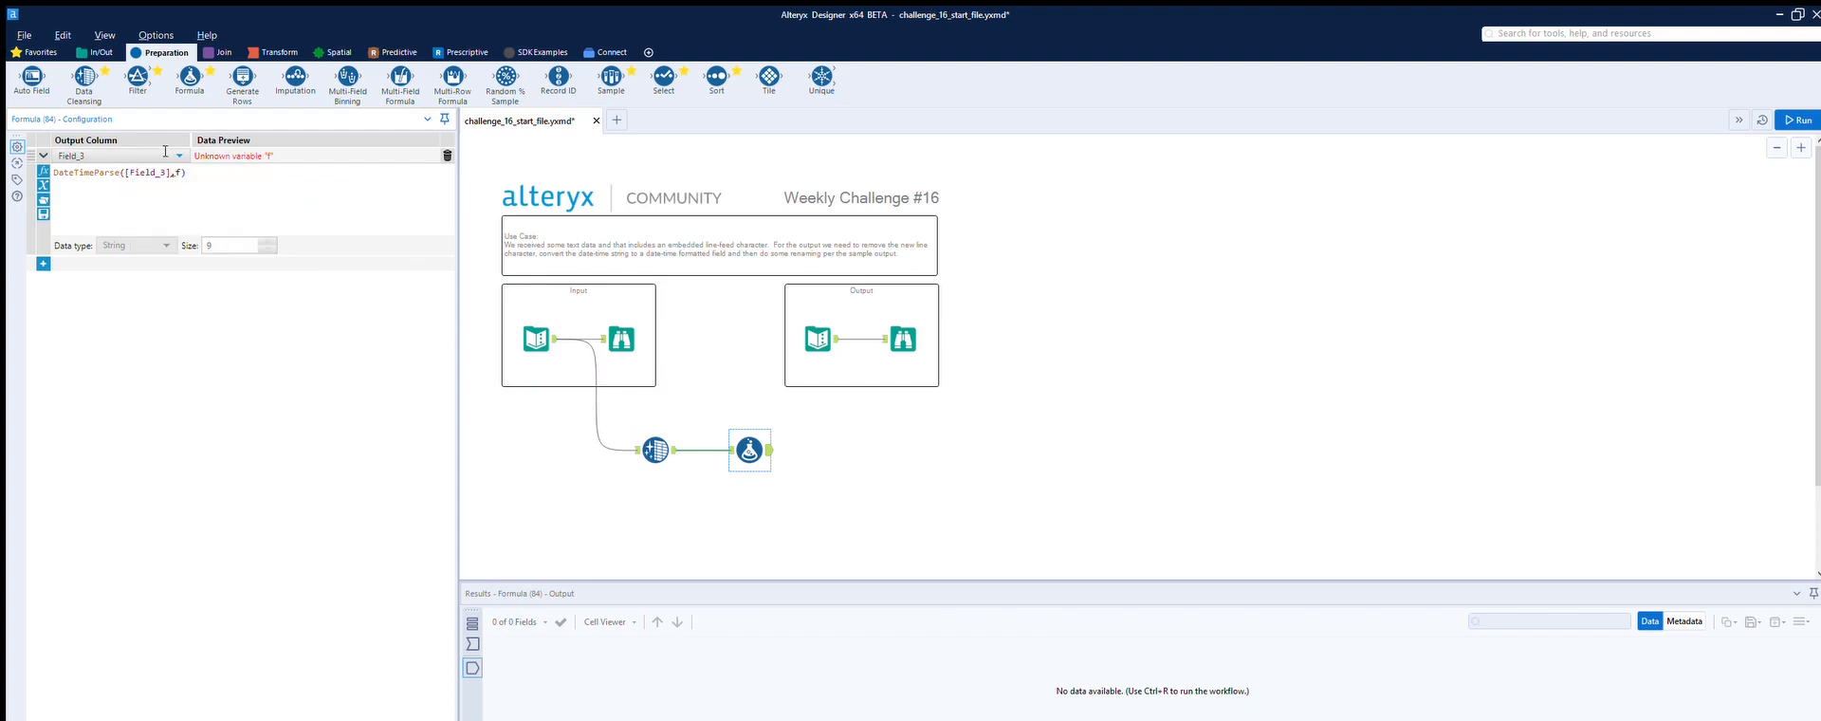
Step: Replace the format argument of DateTimeParse with '%d-%M-%y', checking the incoming Field_3 dates
key(BackSpace)
text(")
click(729, 448)
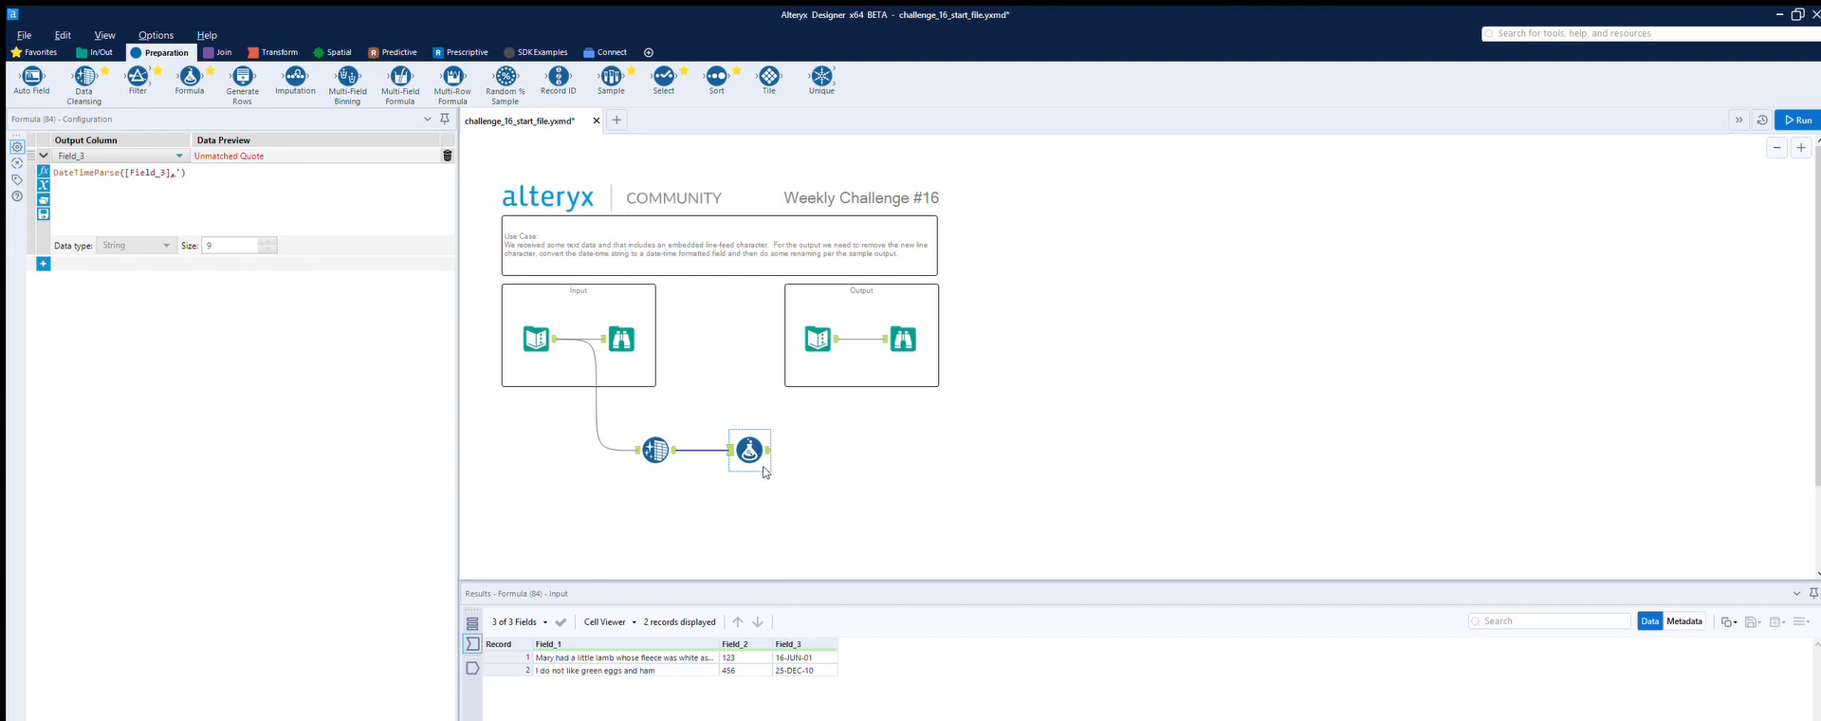
click(180, 156)
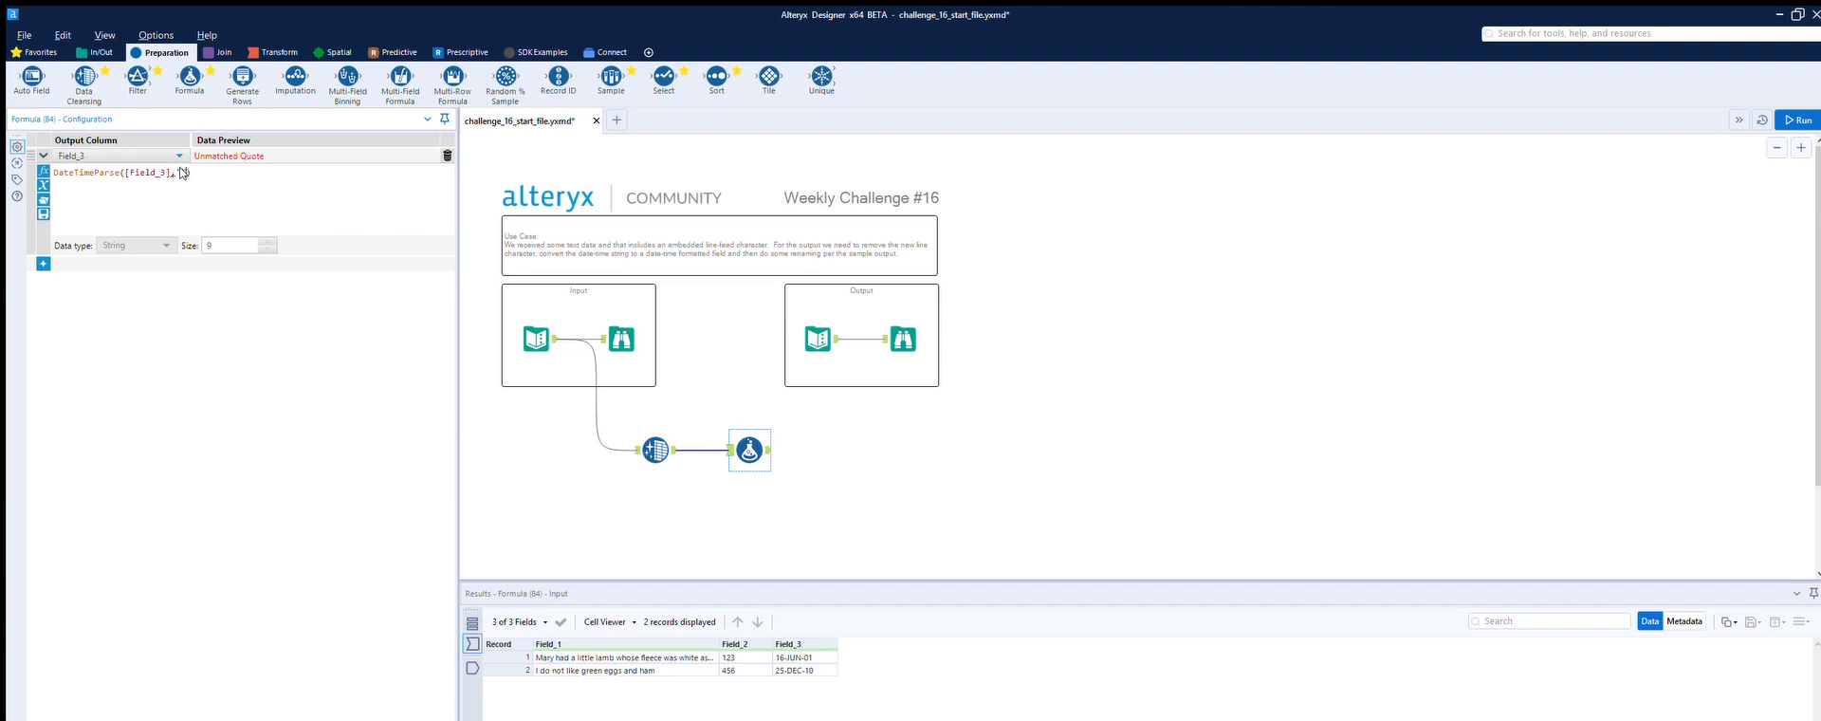
text(d)
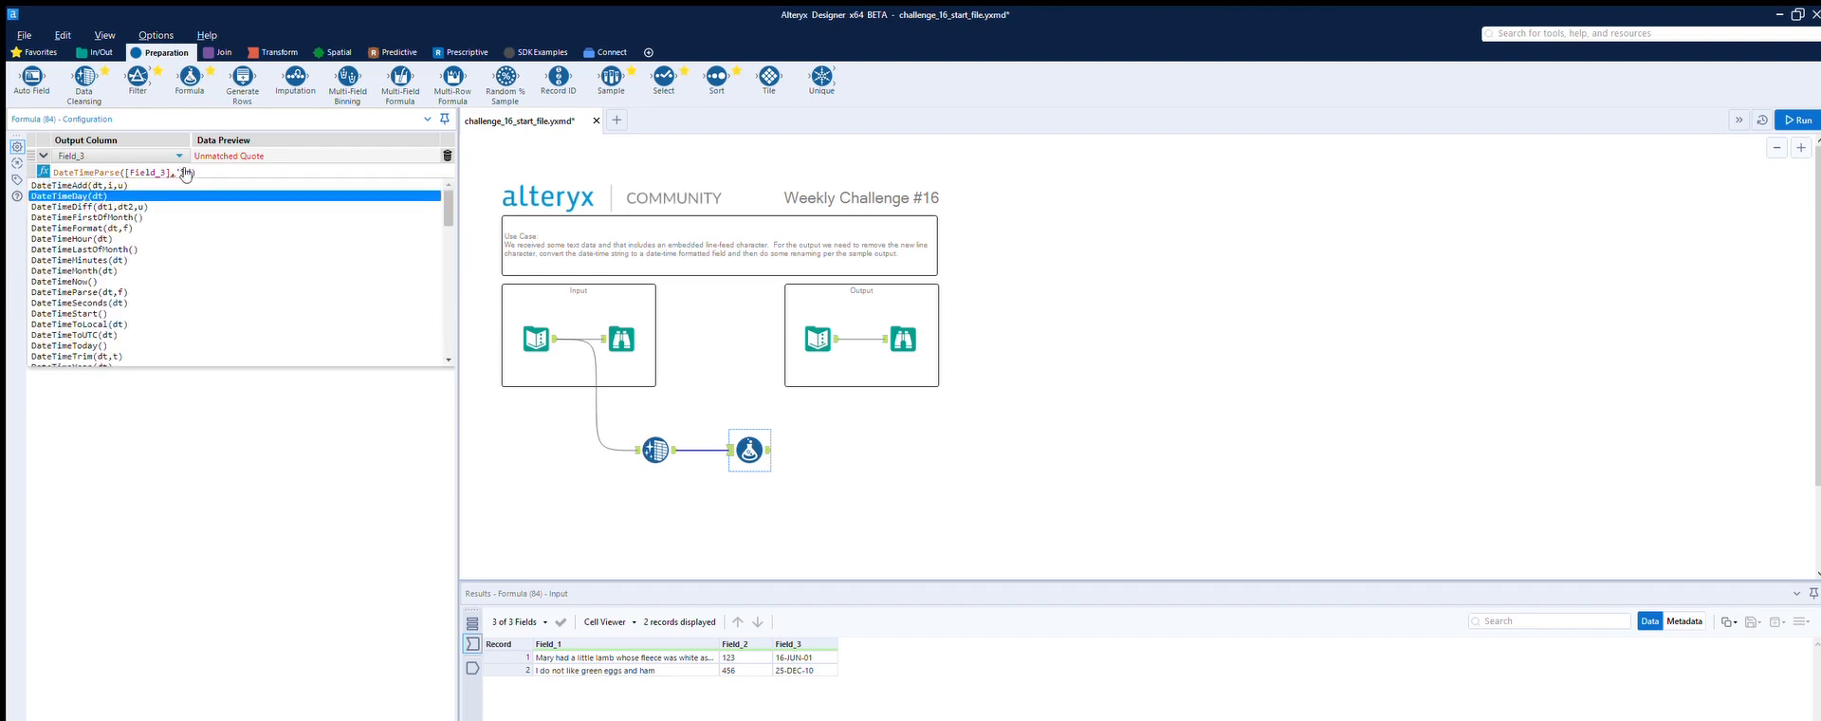
text(-)
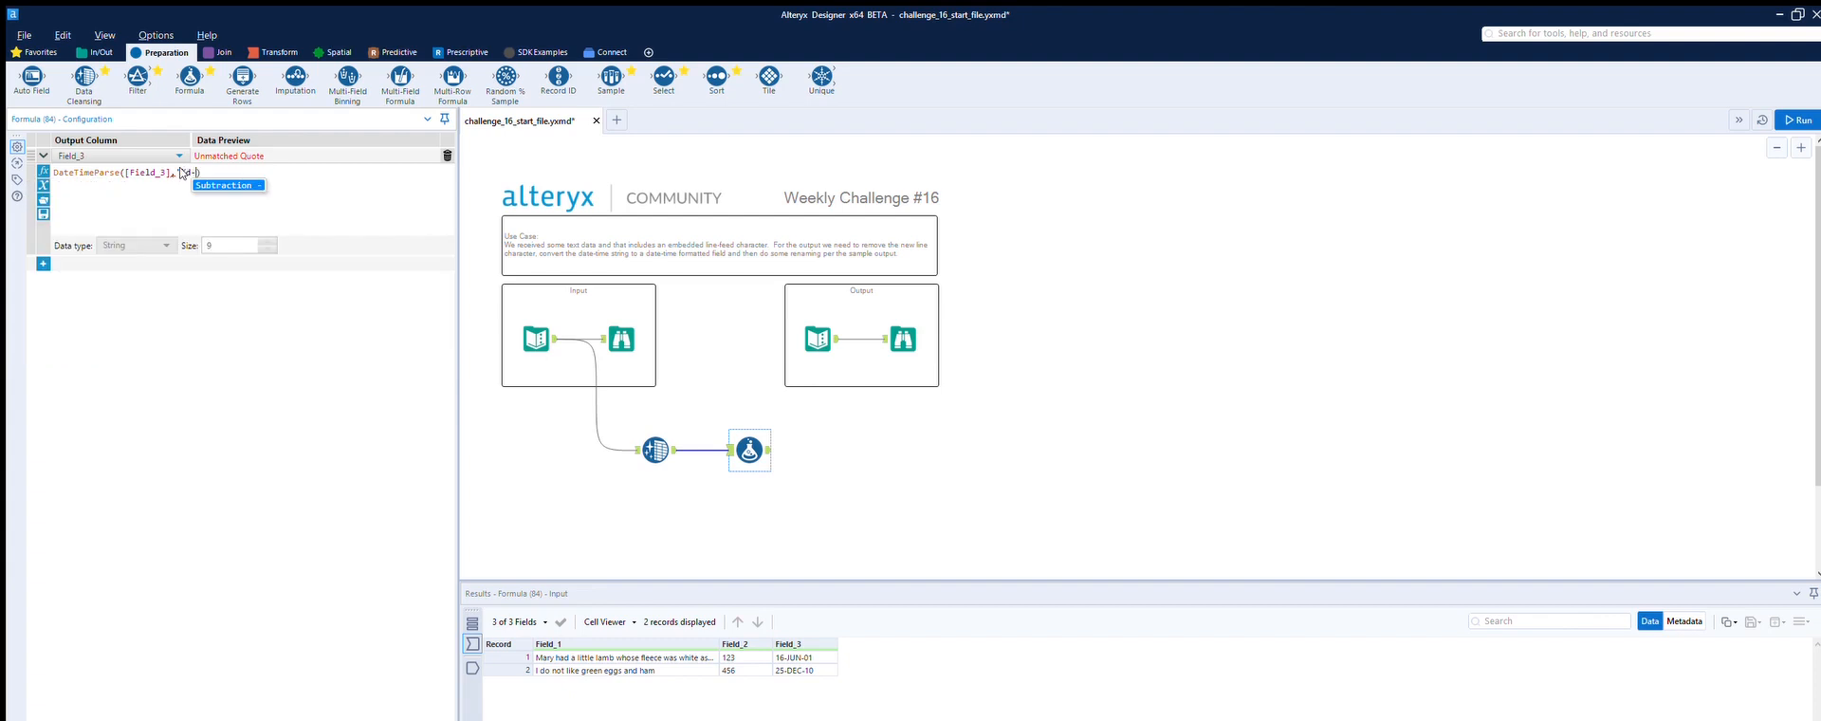
text(%)
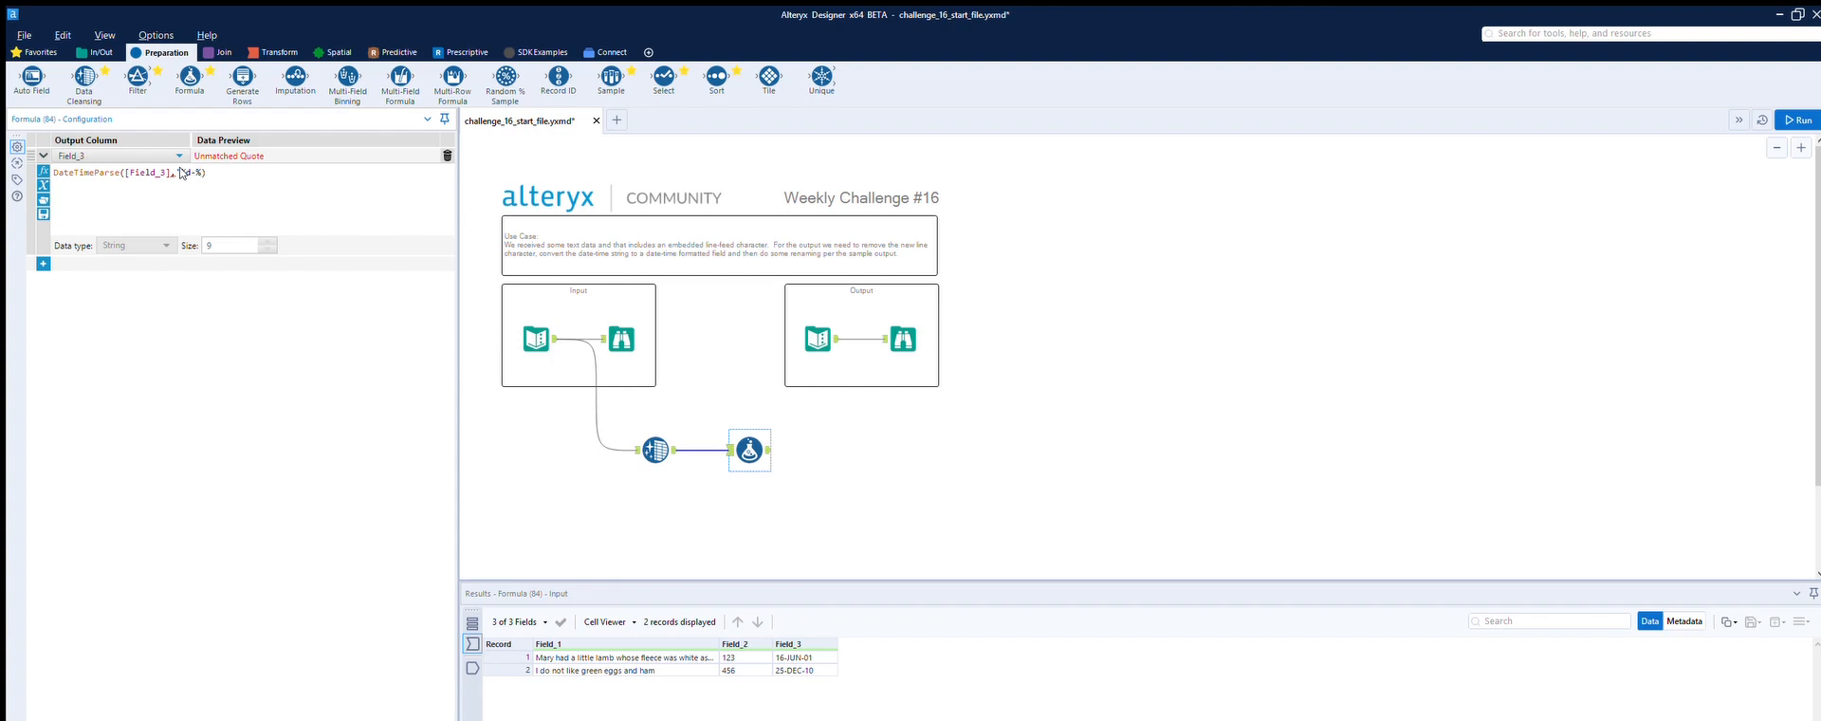
text(m)
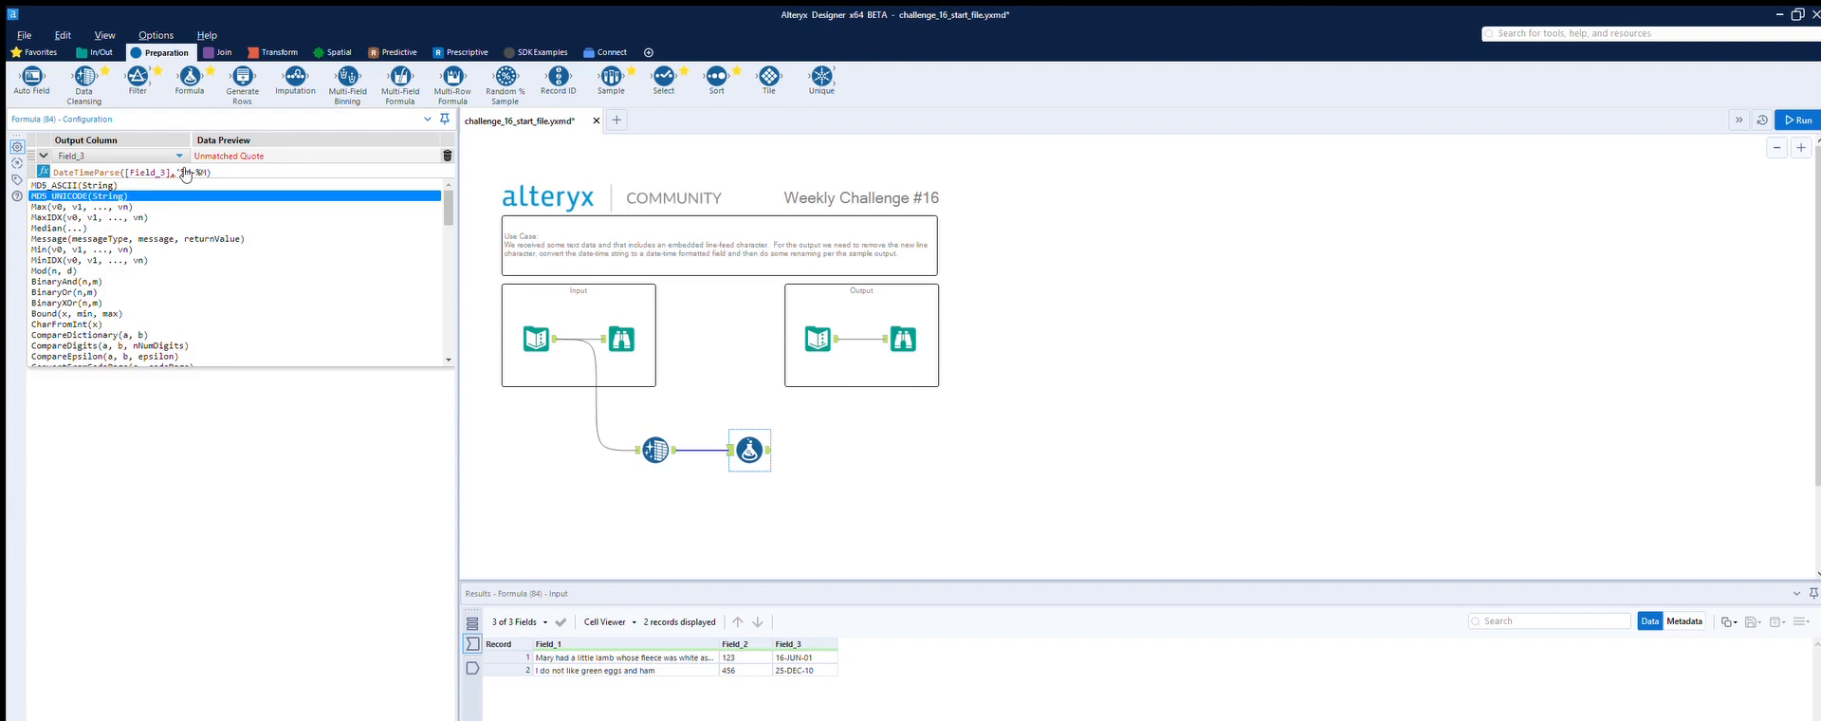
text(-)
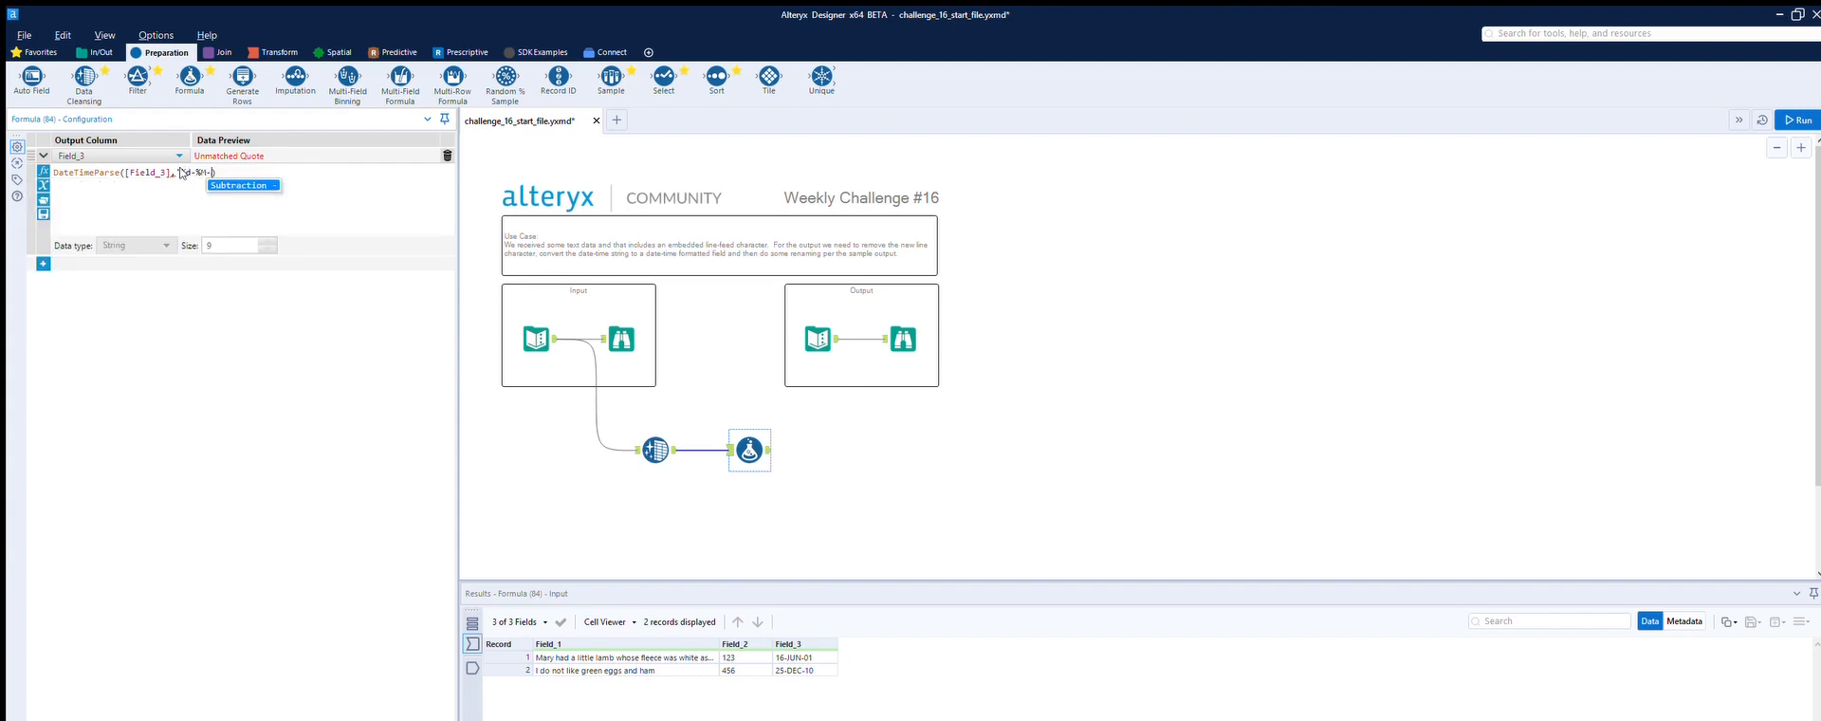
text(%)
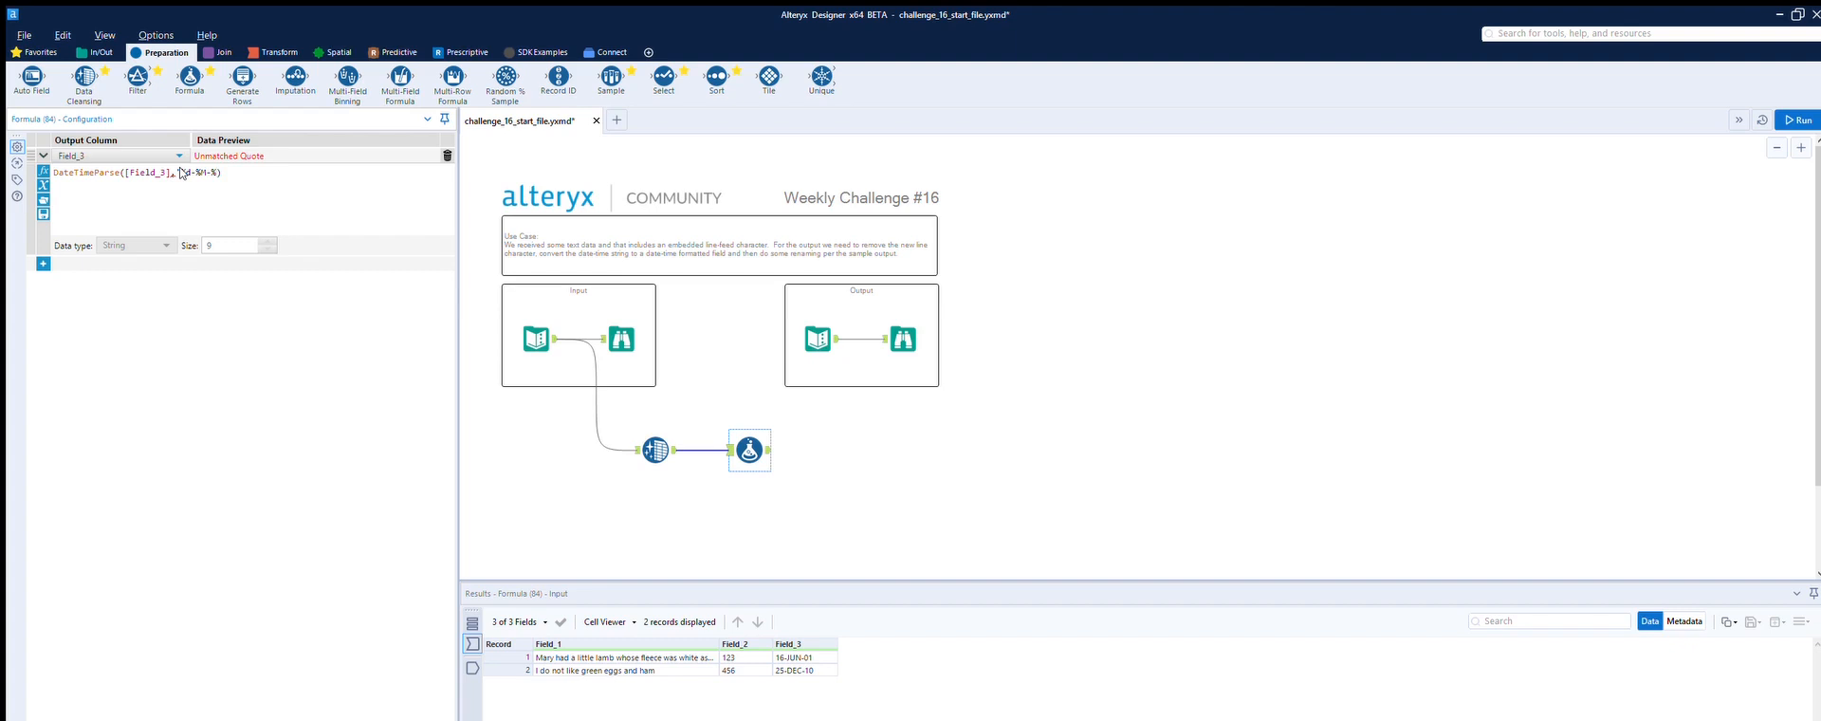
text(y')
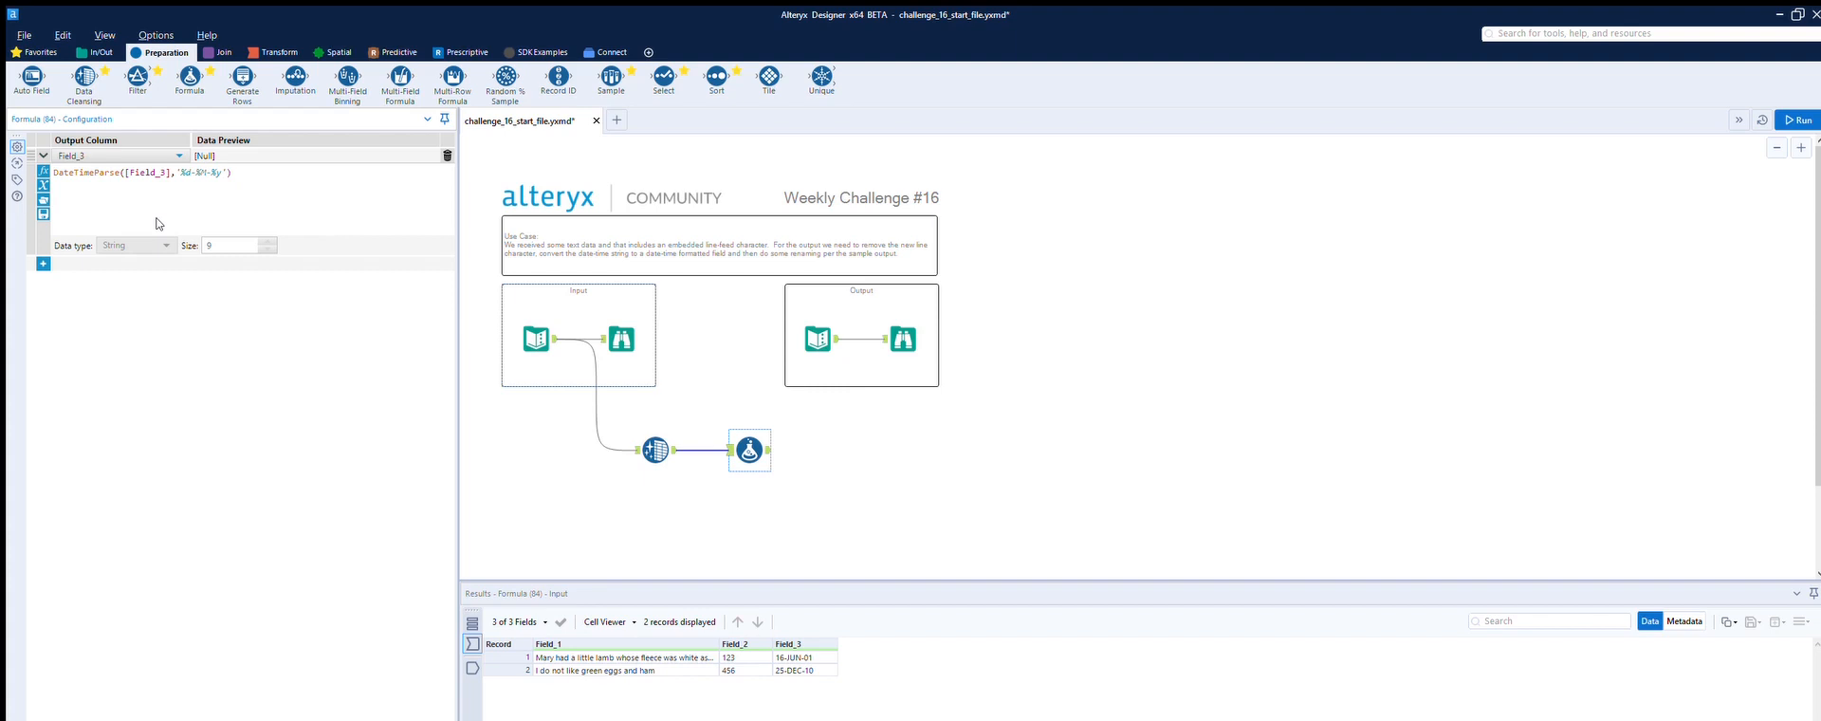
Step: Change the formula's output to a new column named Date with the Date data type
click(178, 155)
click(101, 155)
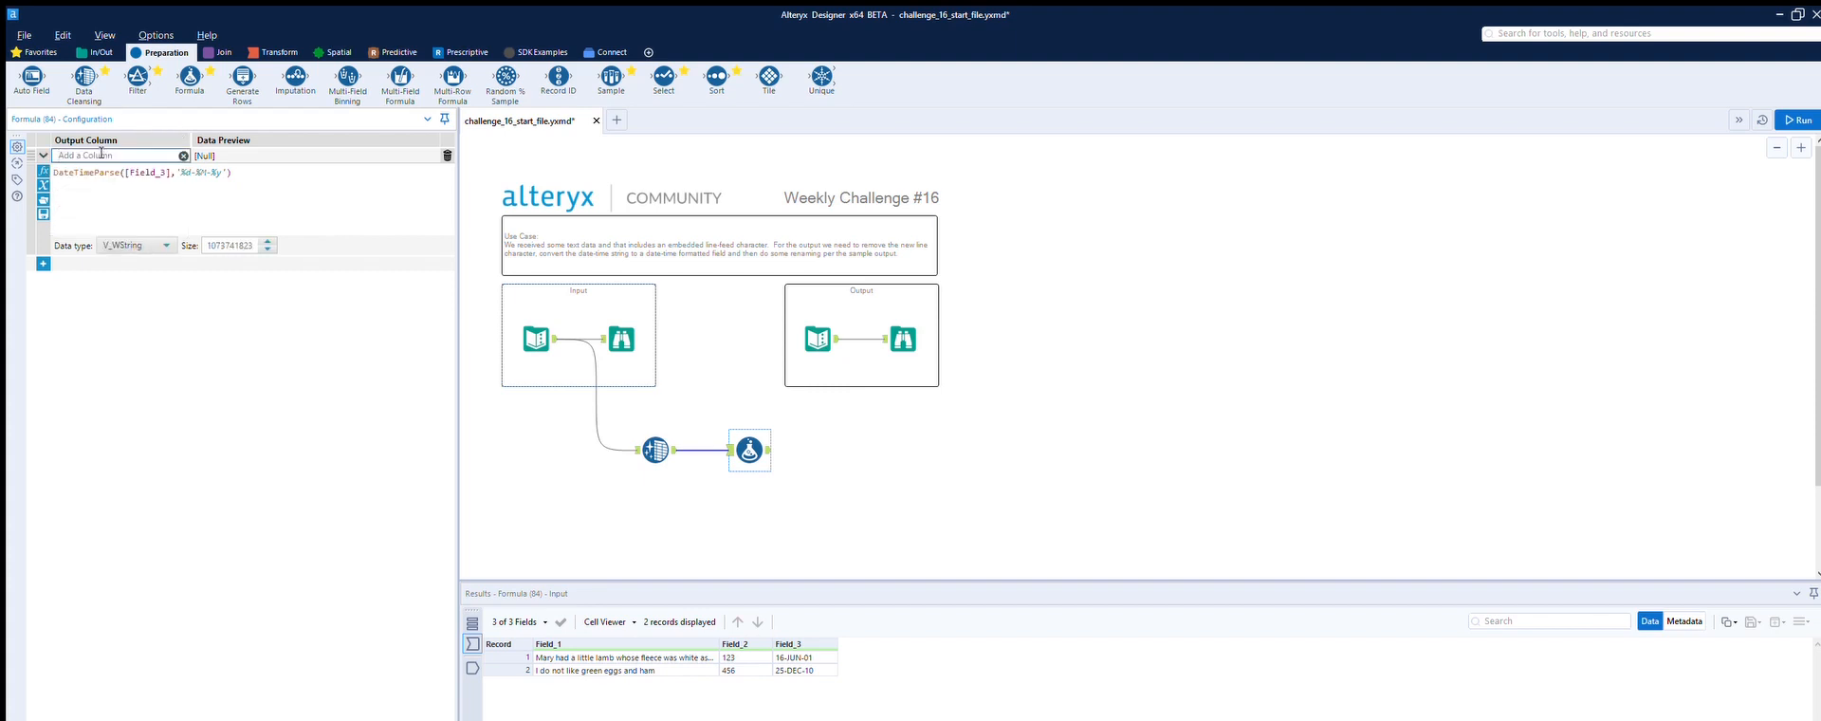
text(Date)
click(138, 245)
drag(169, 271, 168, 334)
click(131, 345)
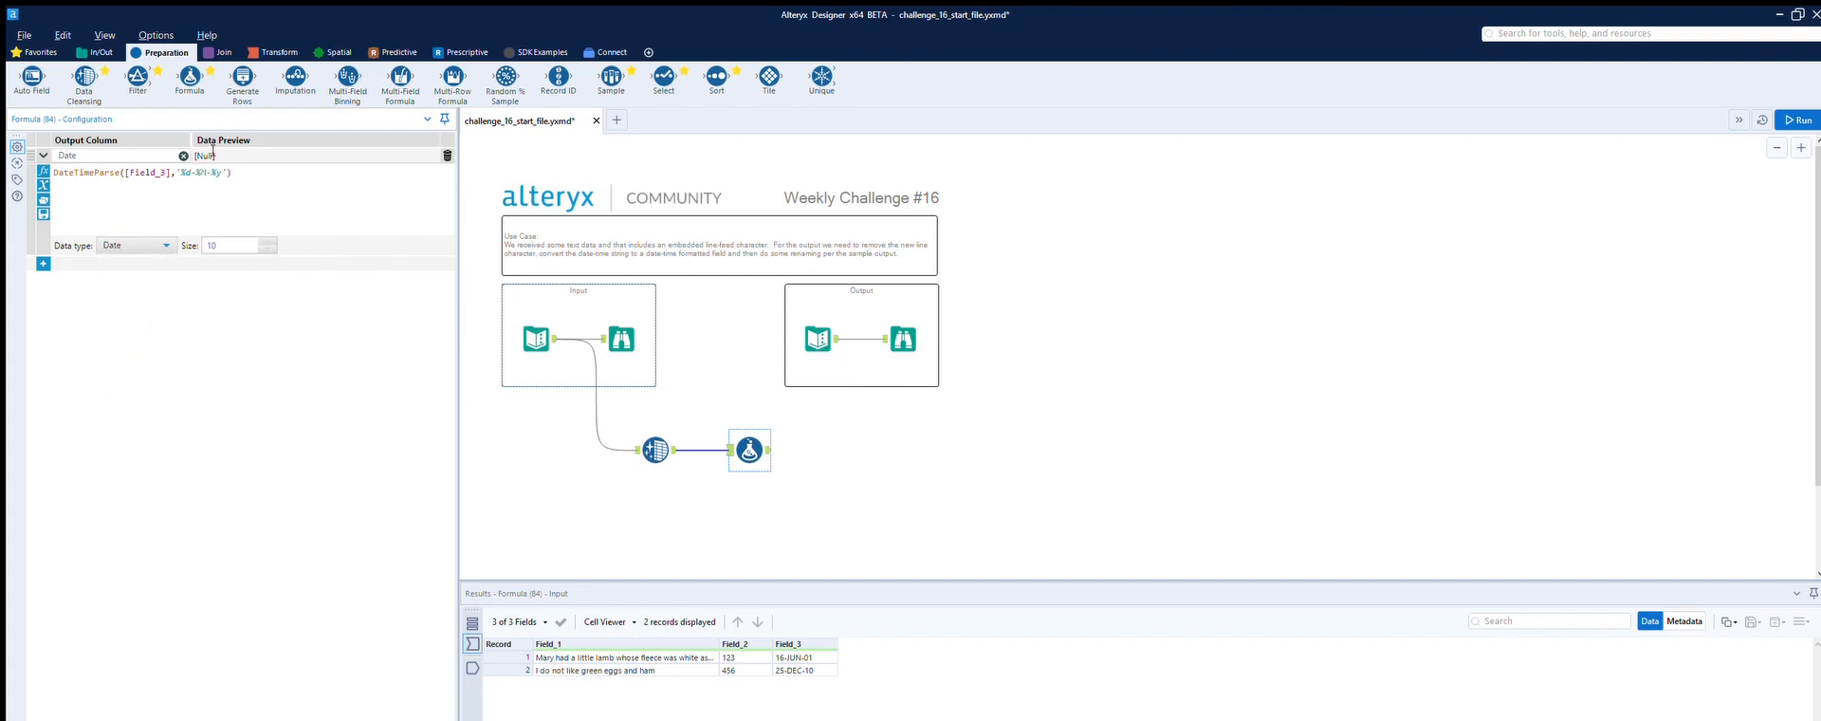
Step: Change the month specifier in the DateTimeParse format to %b, giving '%d-%b-%y'
key(BackSpace)
text(mmm)
click(215, 174)
key(BackSpace)
key(BackSpace)
key(BackSpace)
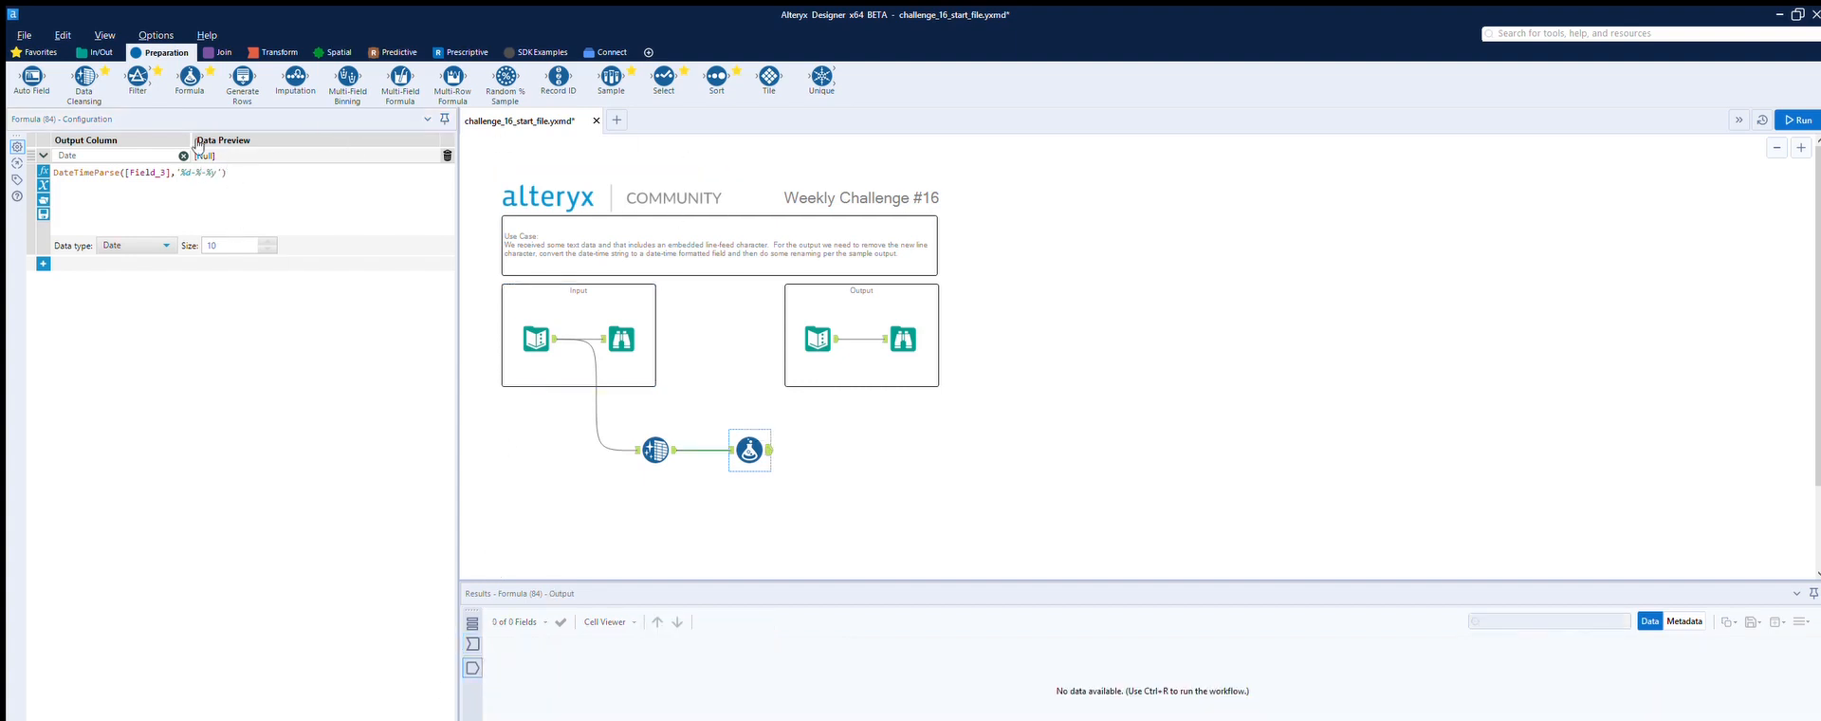
text(m)
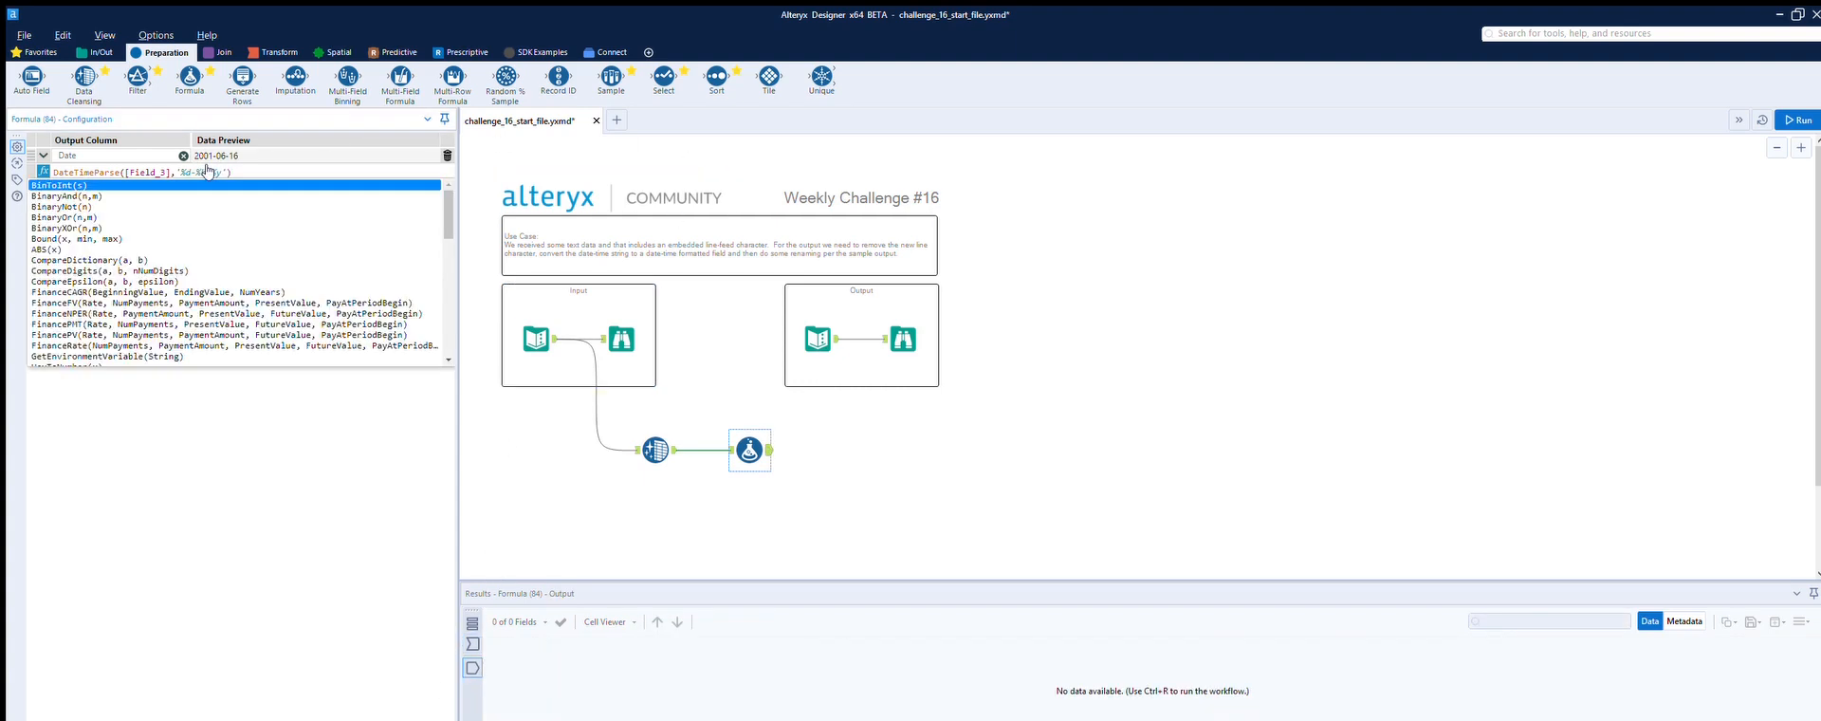
Step: Run the workflow and inspect the Formula tool's output records
click(990, 409)
key(ctrl+r)
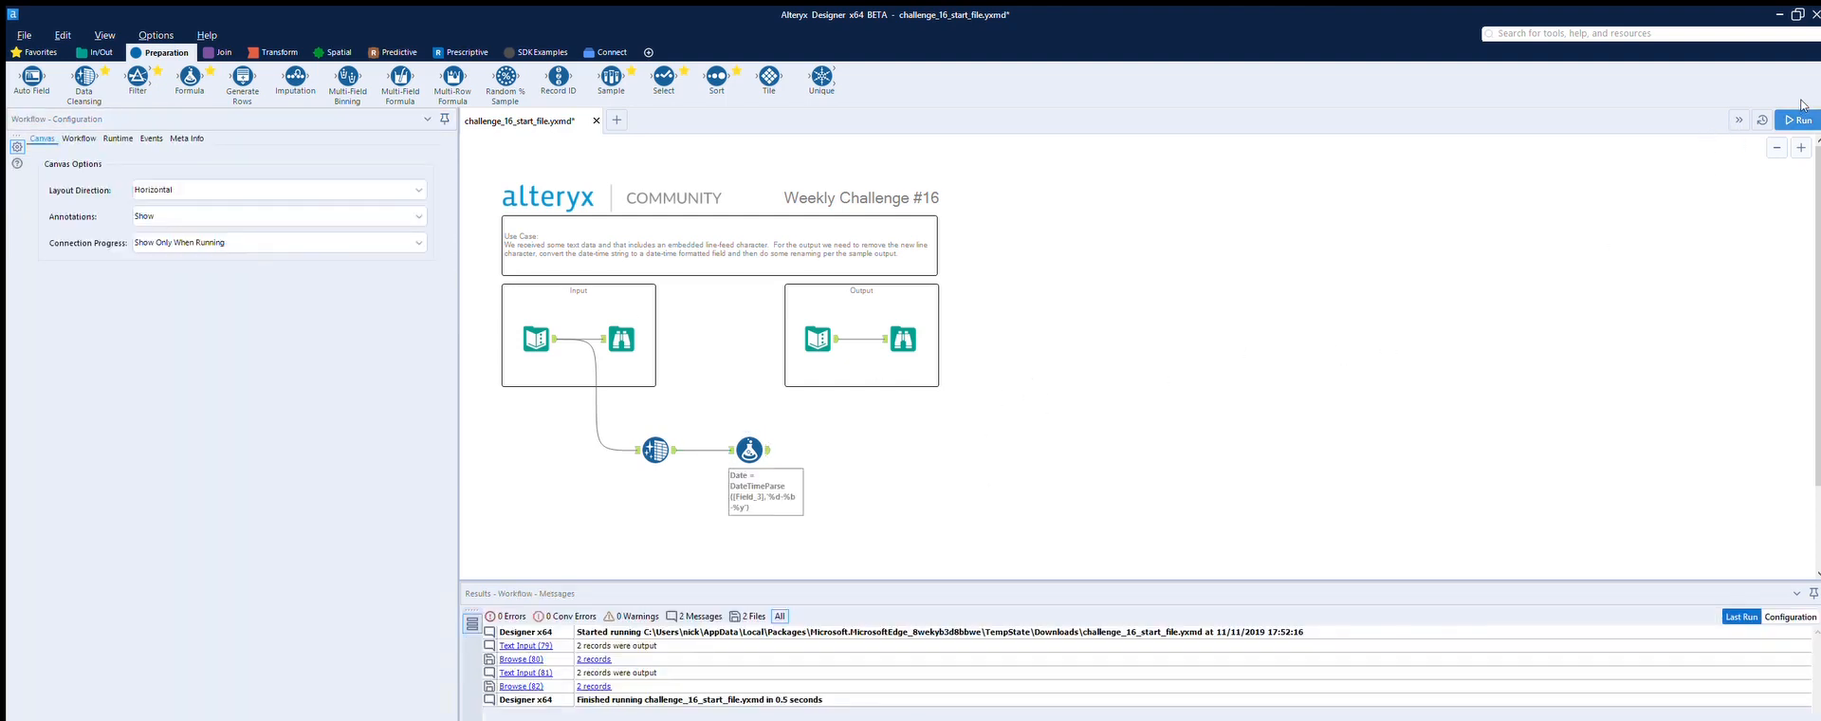
click(1800, 120)
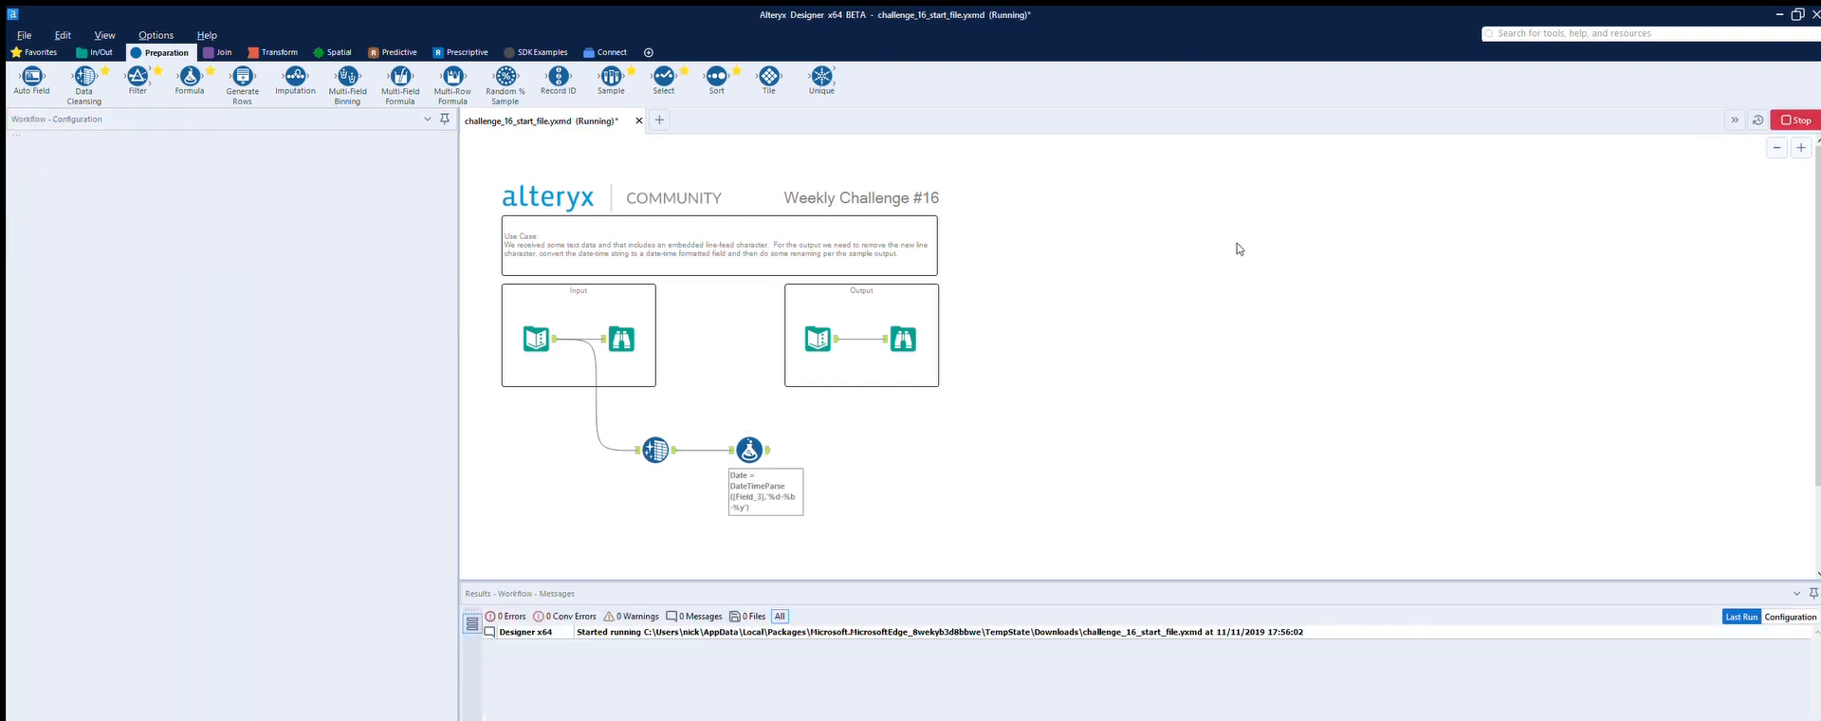
click(767, 430)
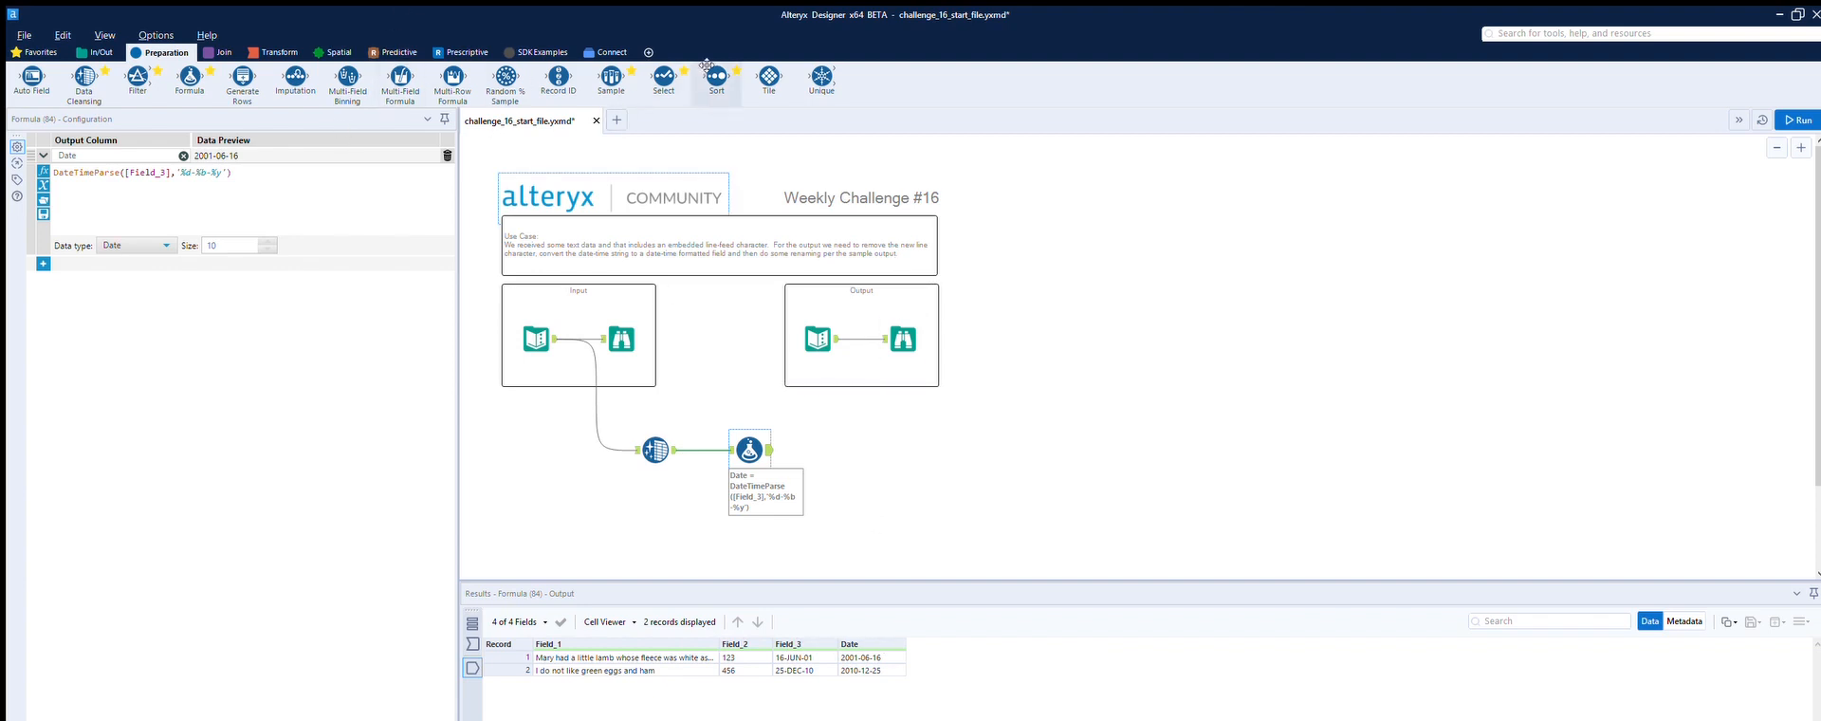
Step: Add a Select tool connected after the Formula tool, checking the field names in the sample output
drag(674, 63, 852, 446)
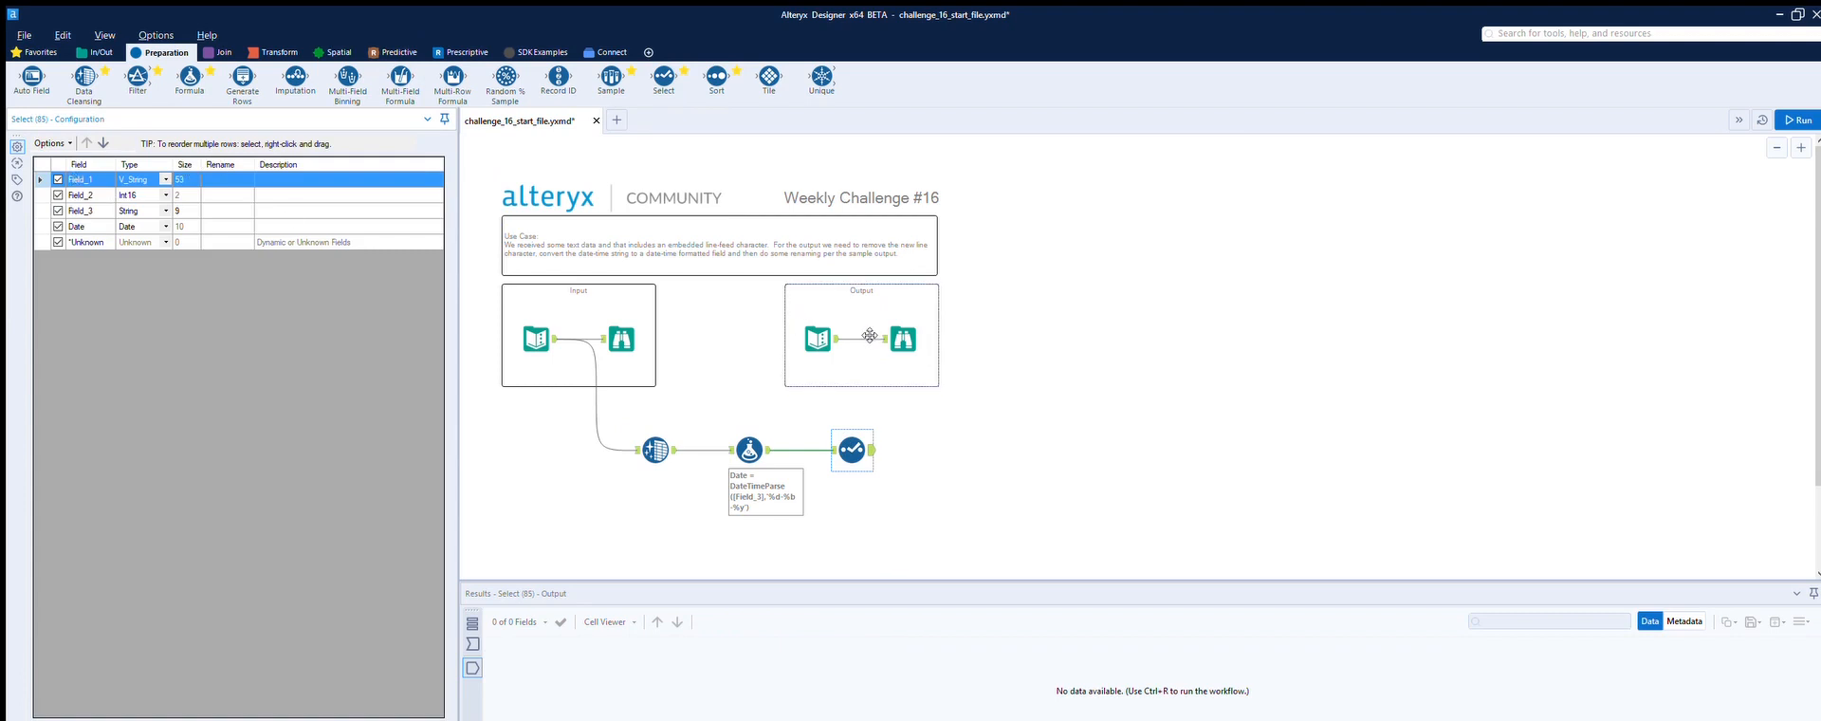
click(835, 320)
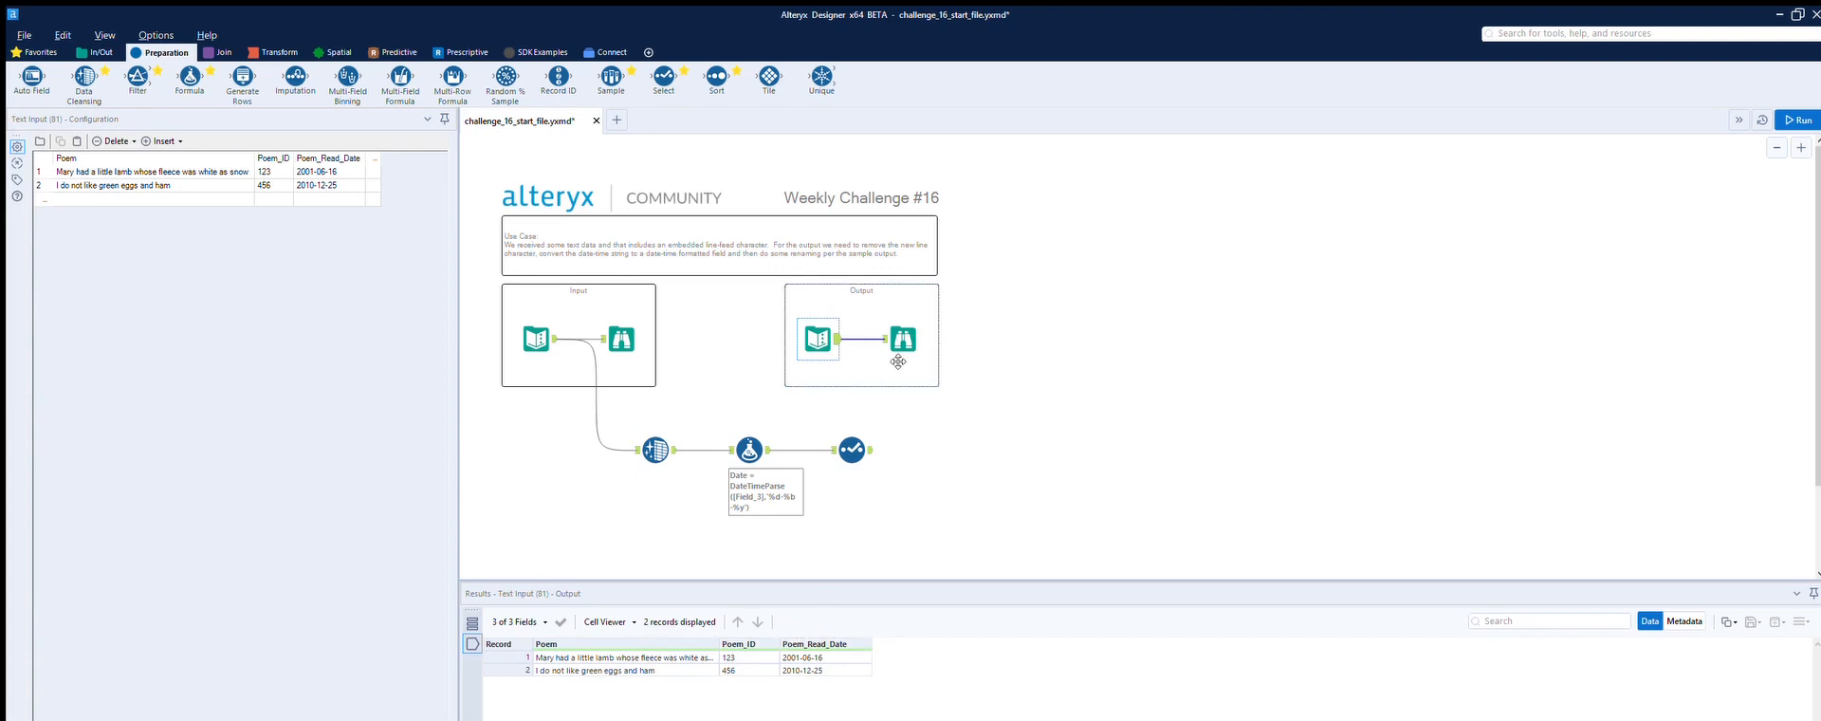
click(855, 431)
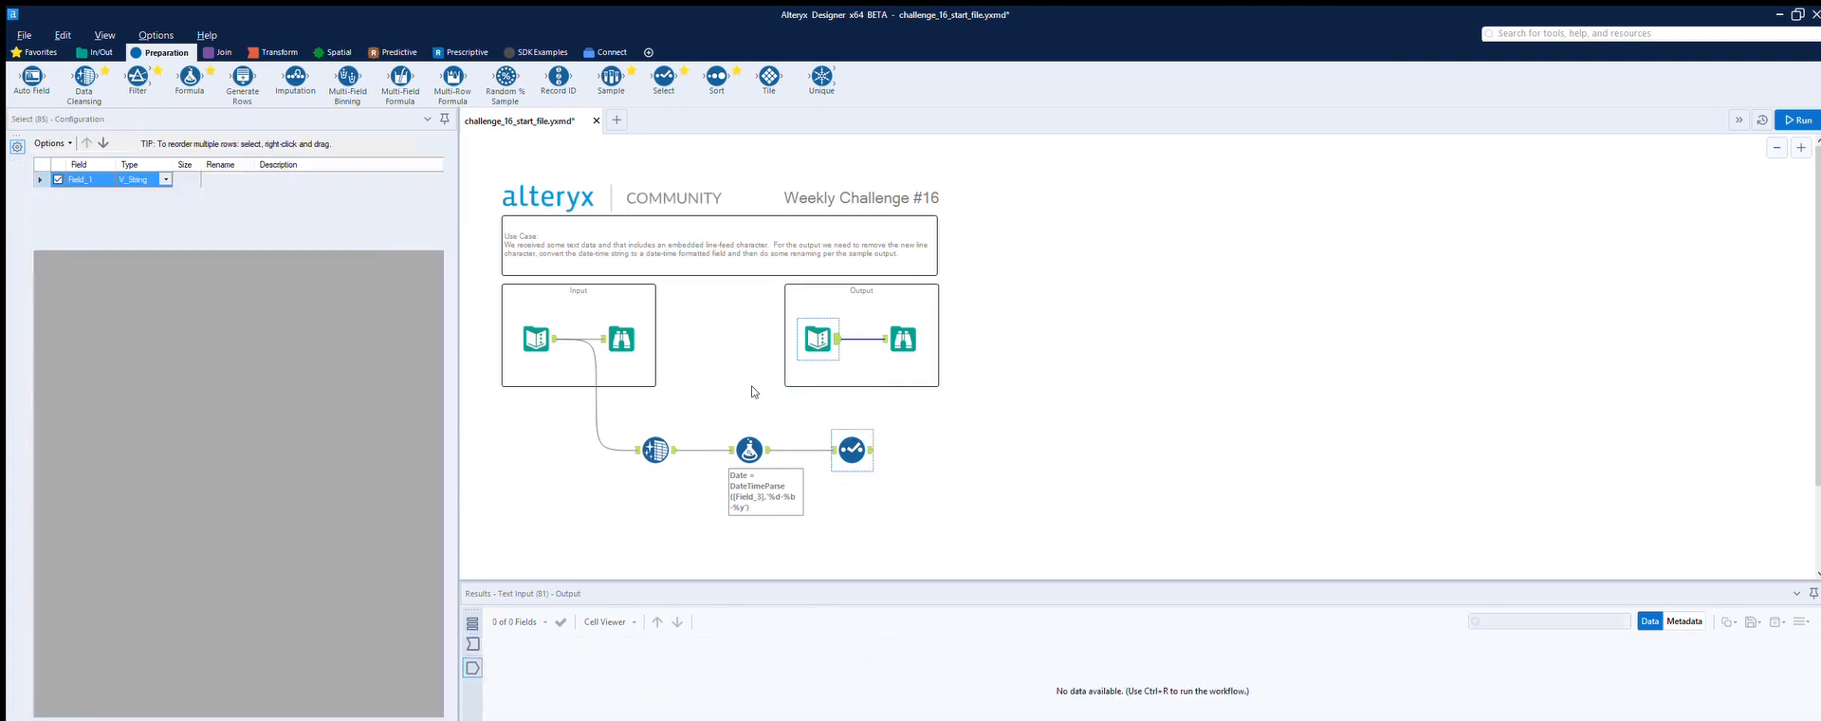
Step: Rename Field_1 as Poem and Field_2 as Poem_ID in the Select tool
click(216, 180)
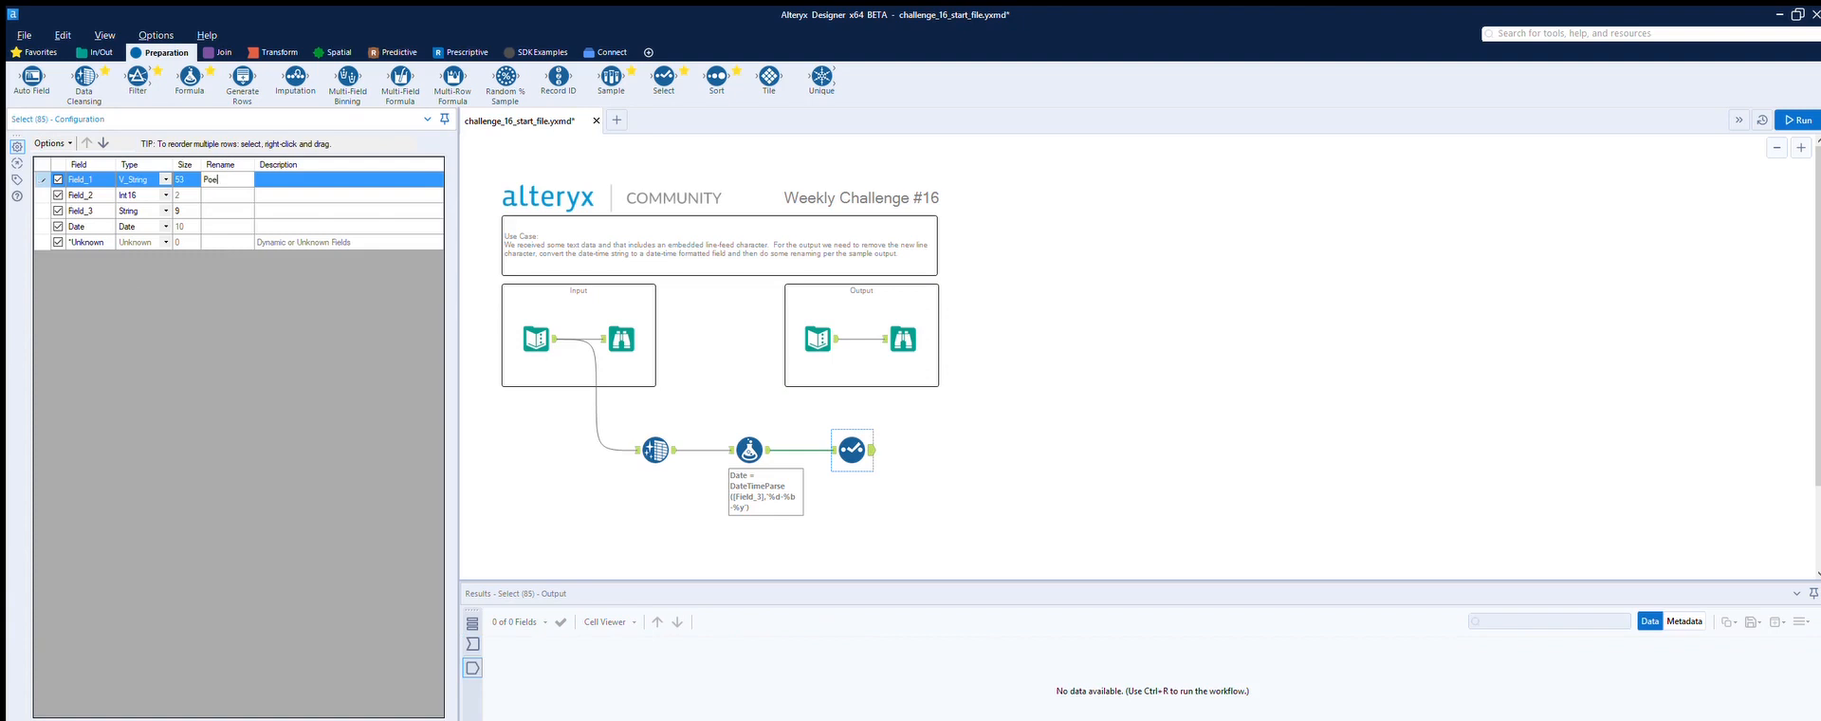
key(Return)
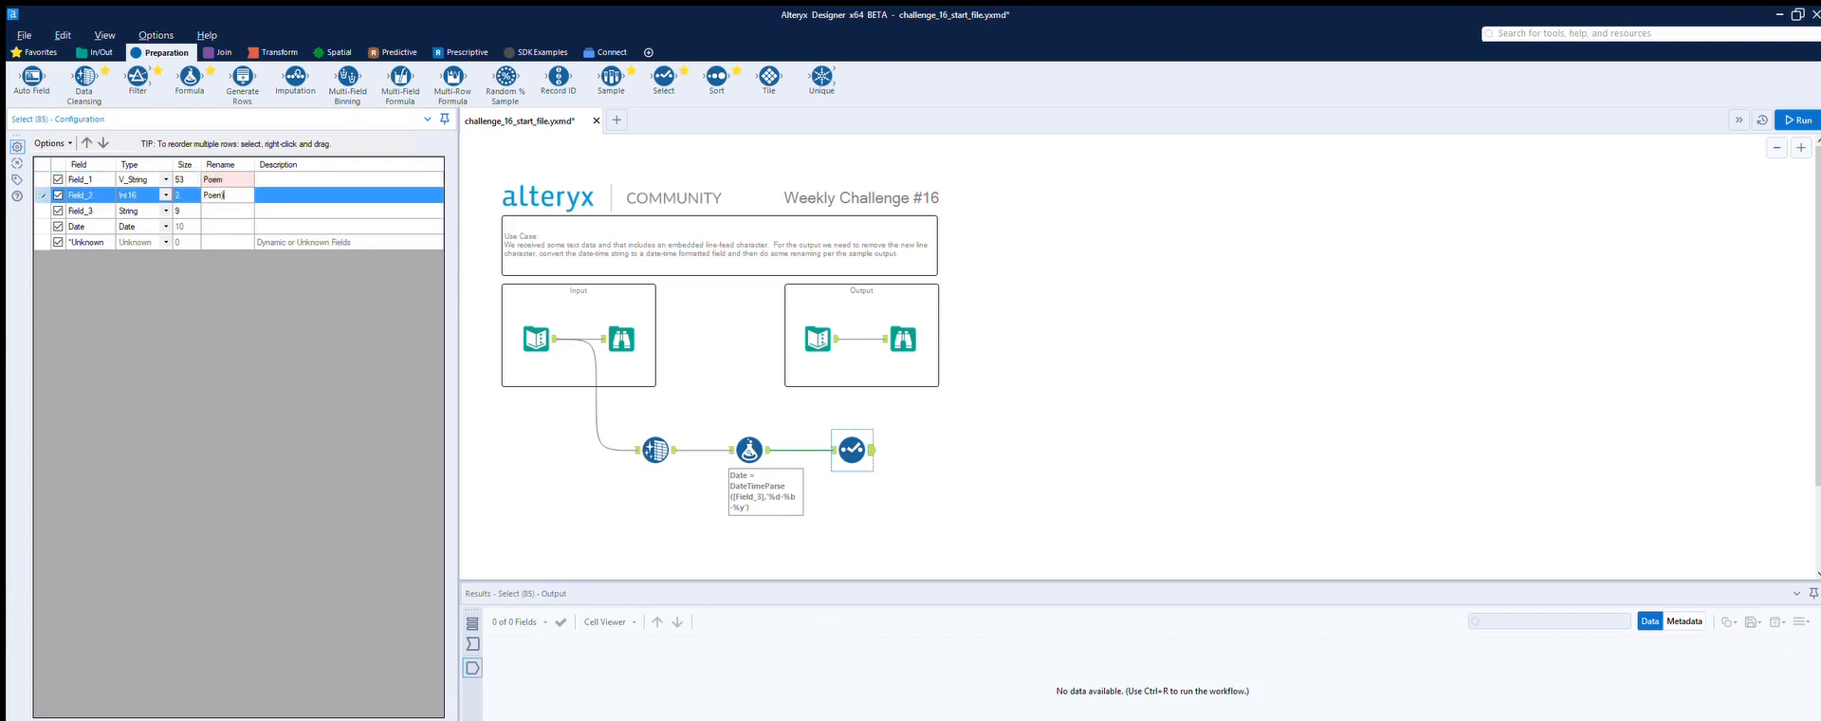
text(Poen_ID)
click(223, 193)
key(BackSpace)
text(m)
Step: Exclude Field_3 from the Select tool's output and rename the Date field as Poem_Read_Date, per the sample output
click(194, 213)
click(216, 226)
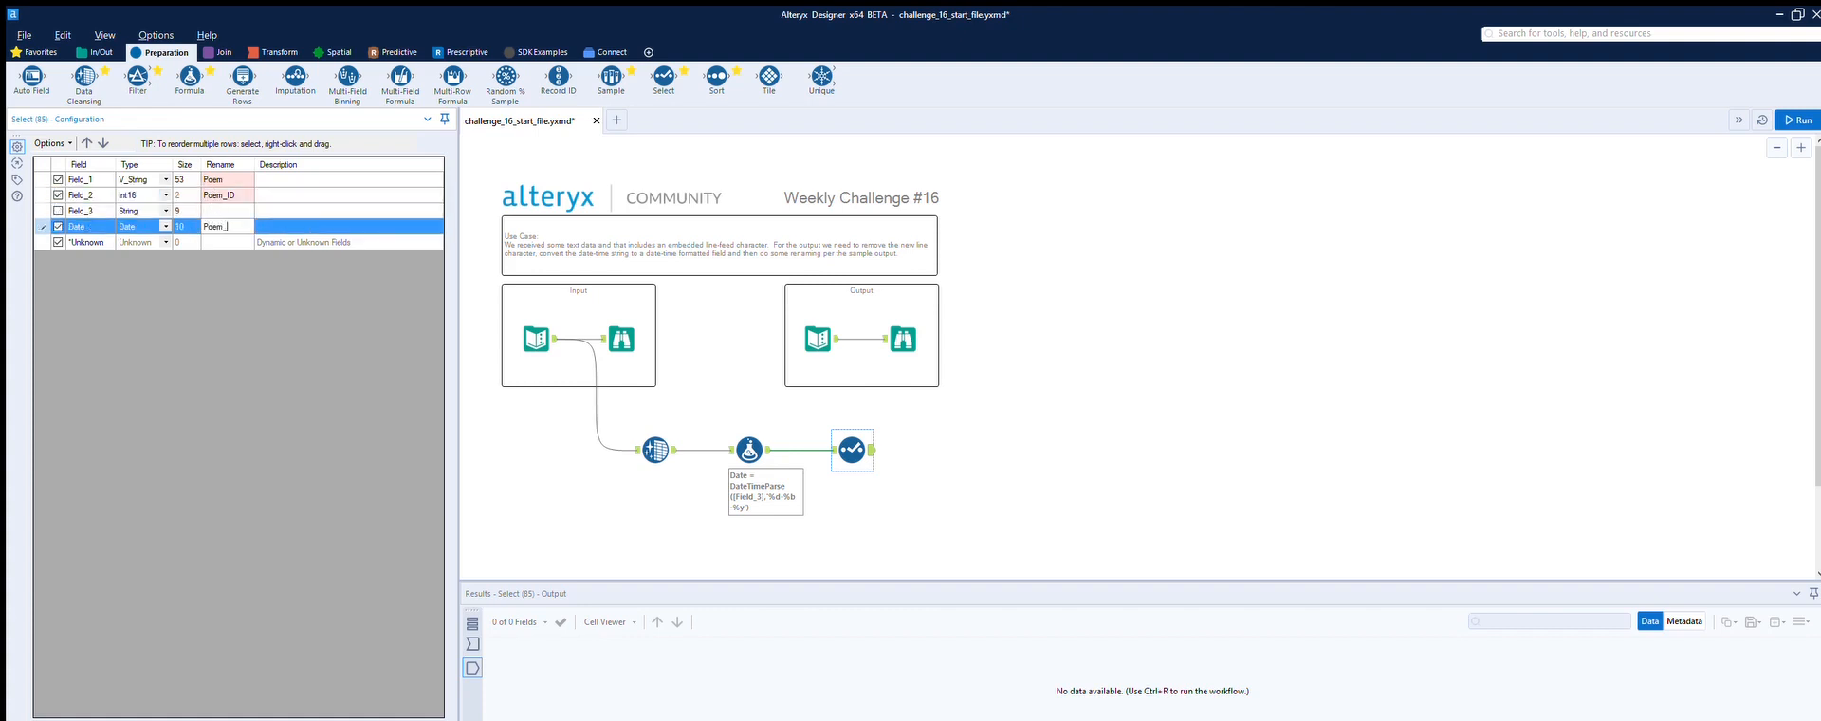
click(901, 322)
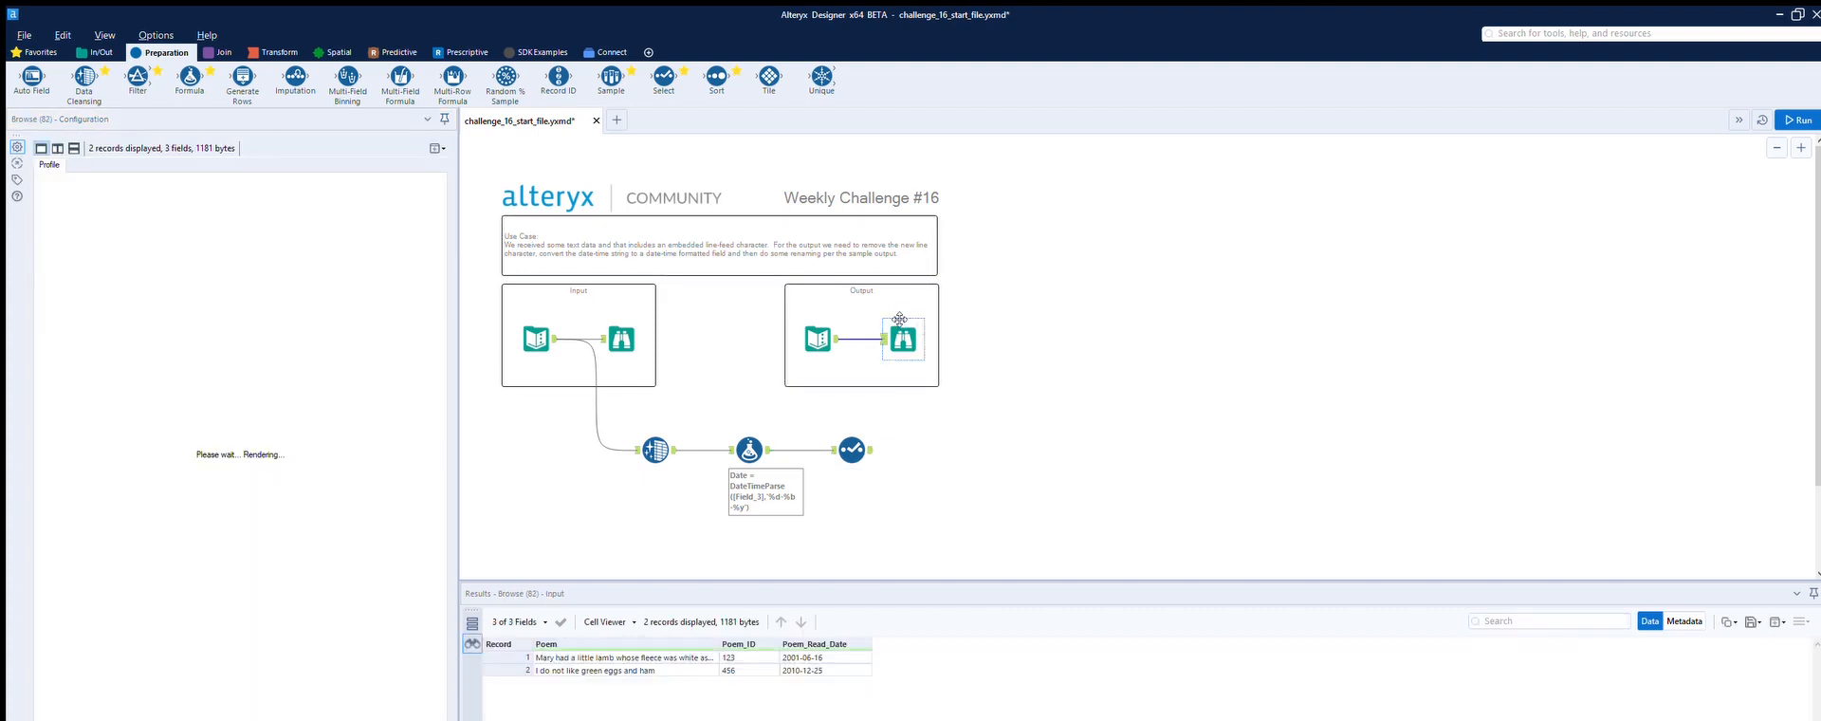
click(854, 444)
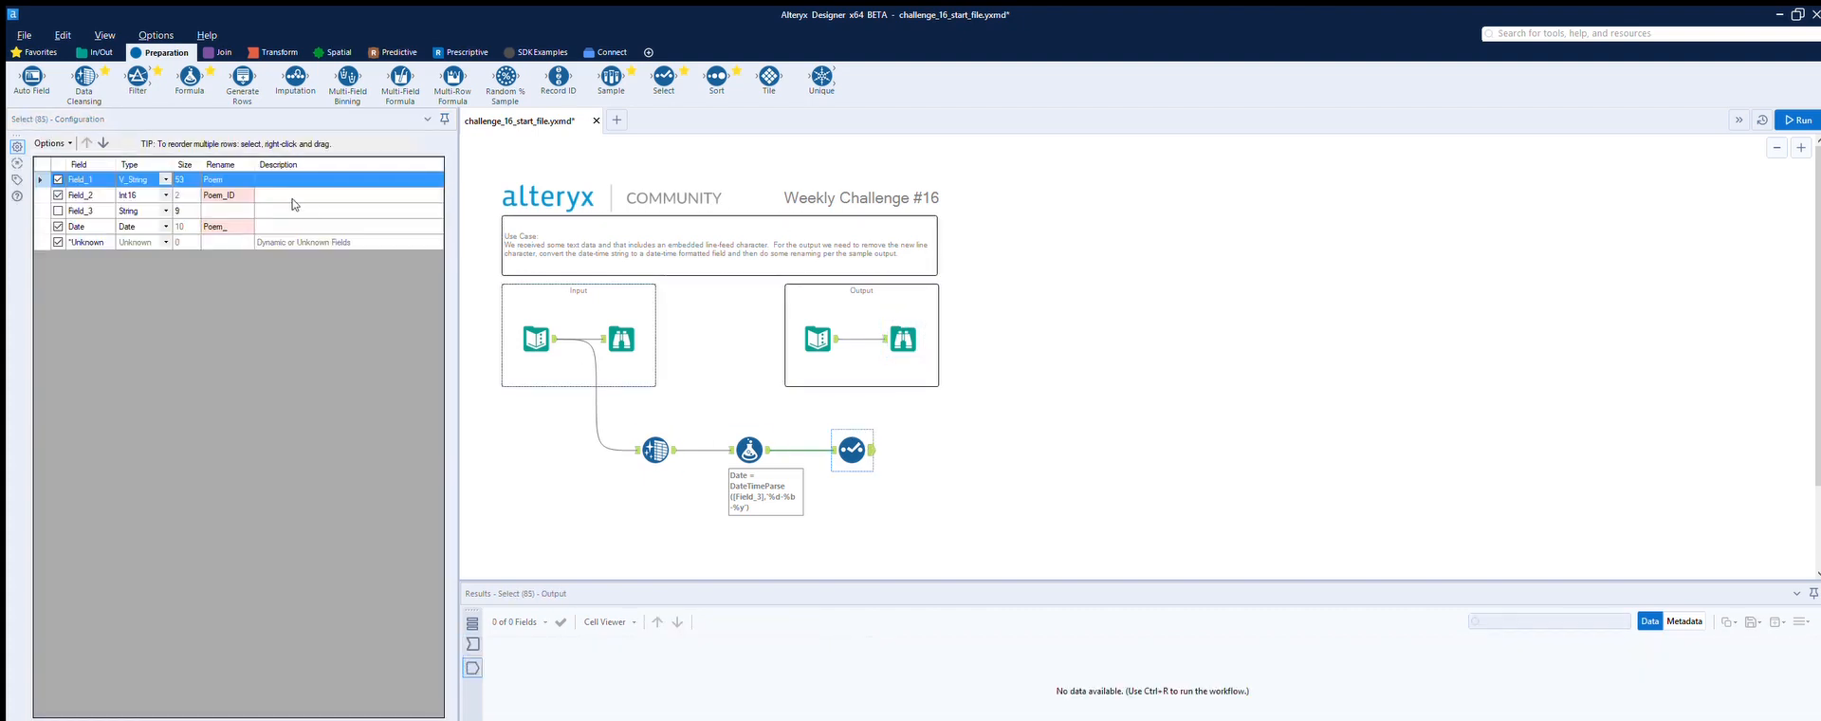
click(234, 223)
click(235, 223)
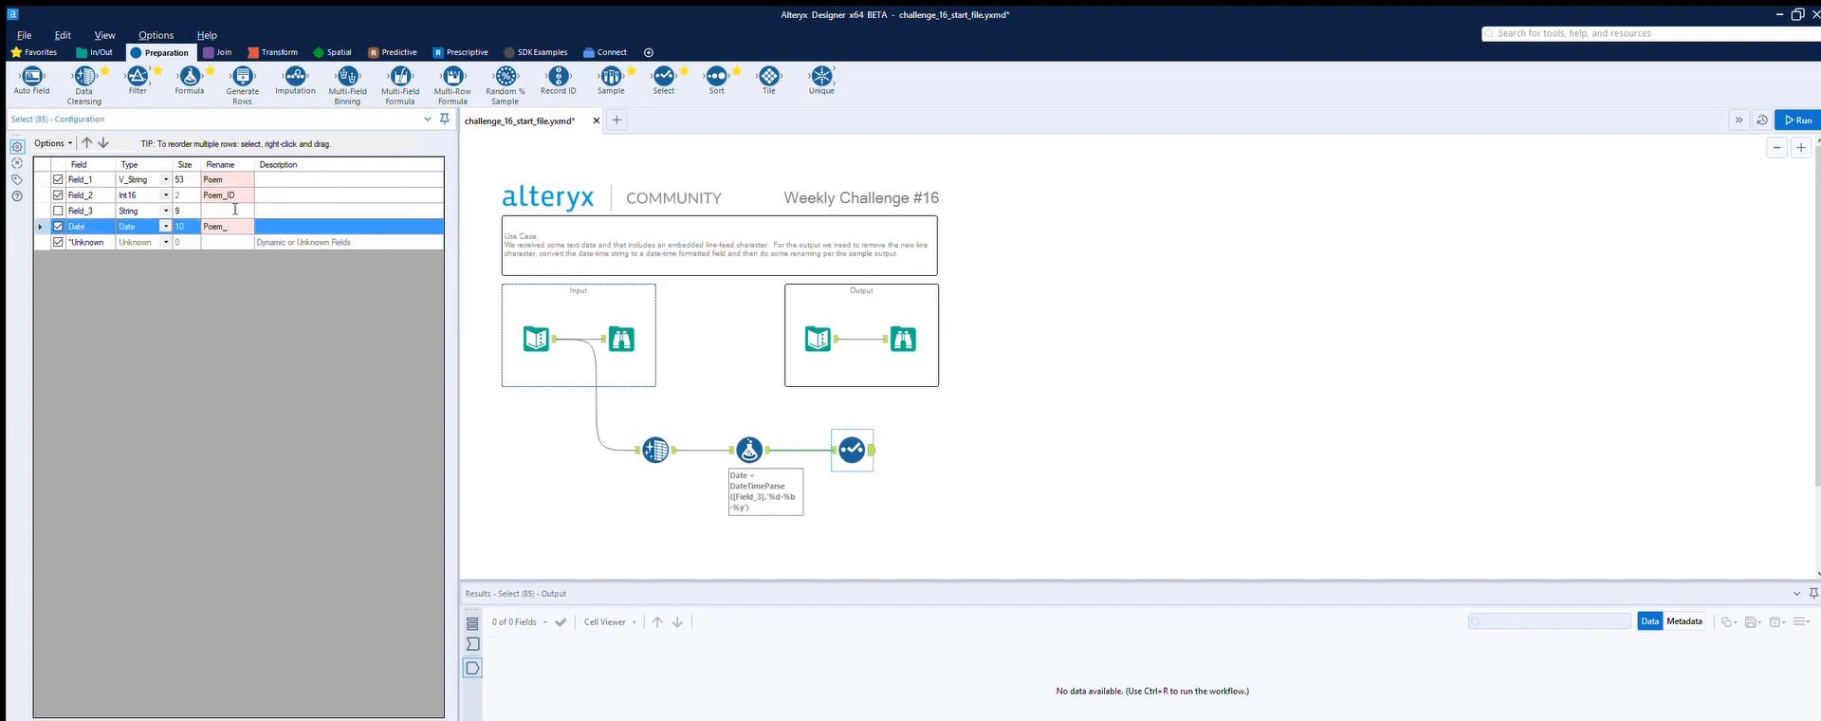
text(Read_Date)
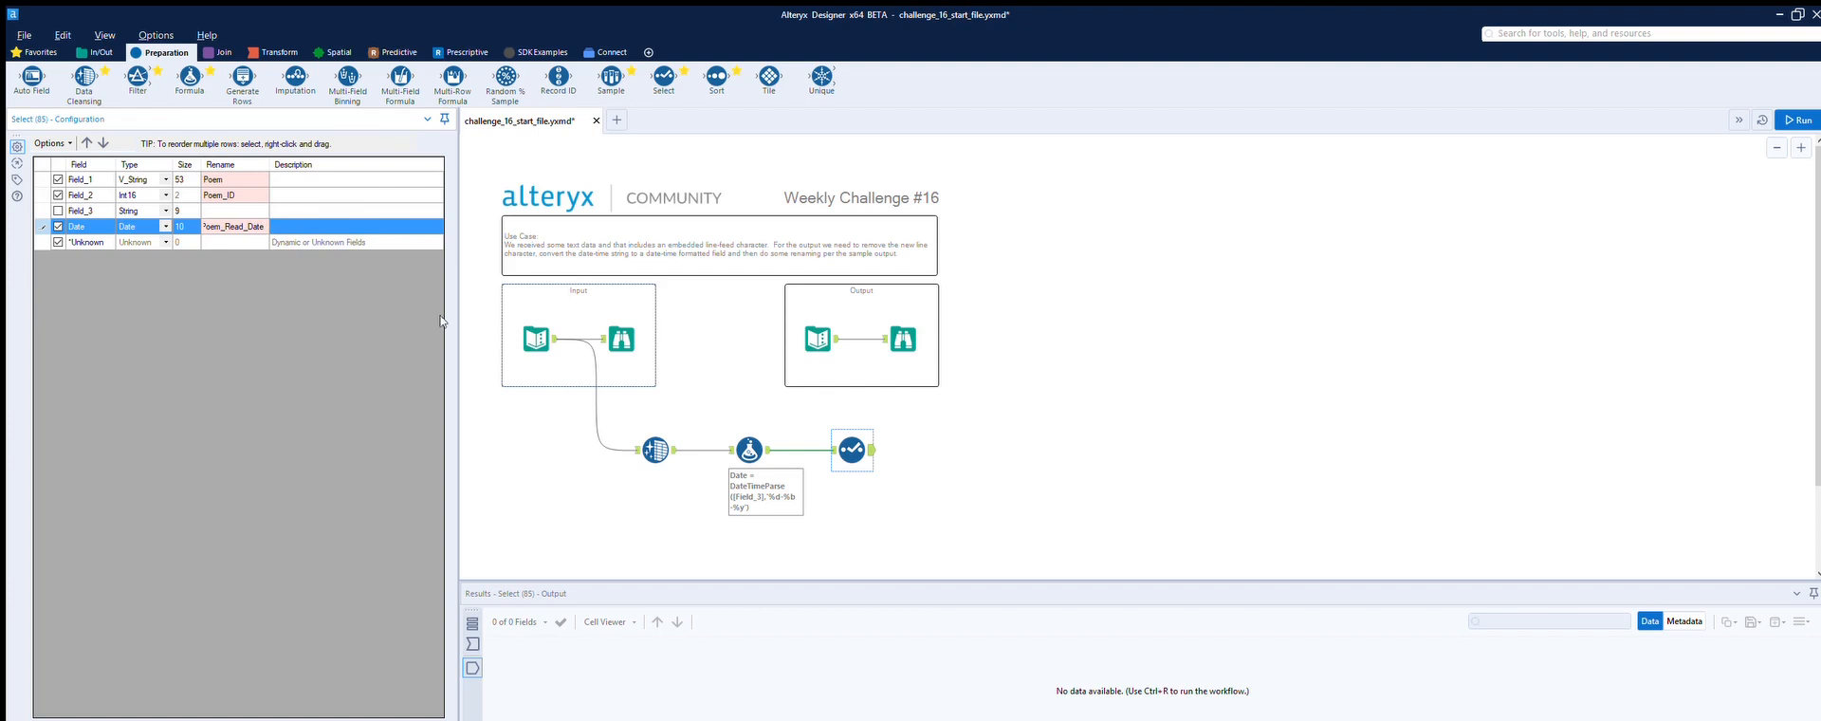
click(899, 459)
Step: Run the workflow and compare the Select tool's output records with the sample output, widening the Poem column to read its full text
click(1802, 117)
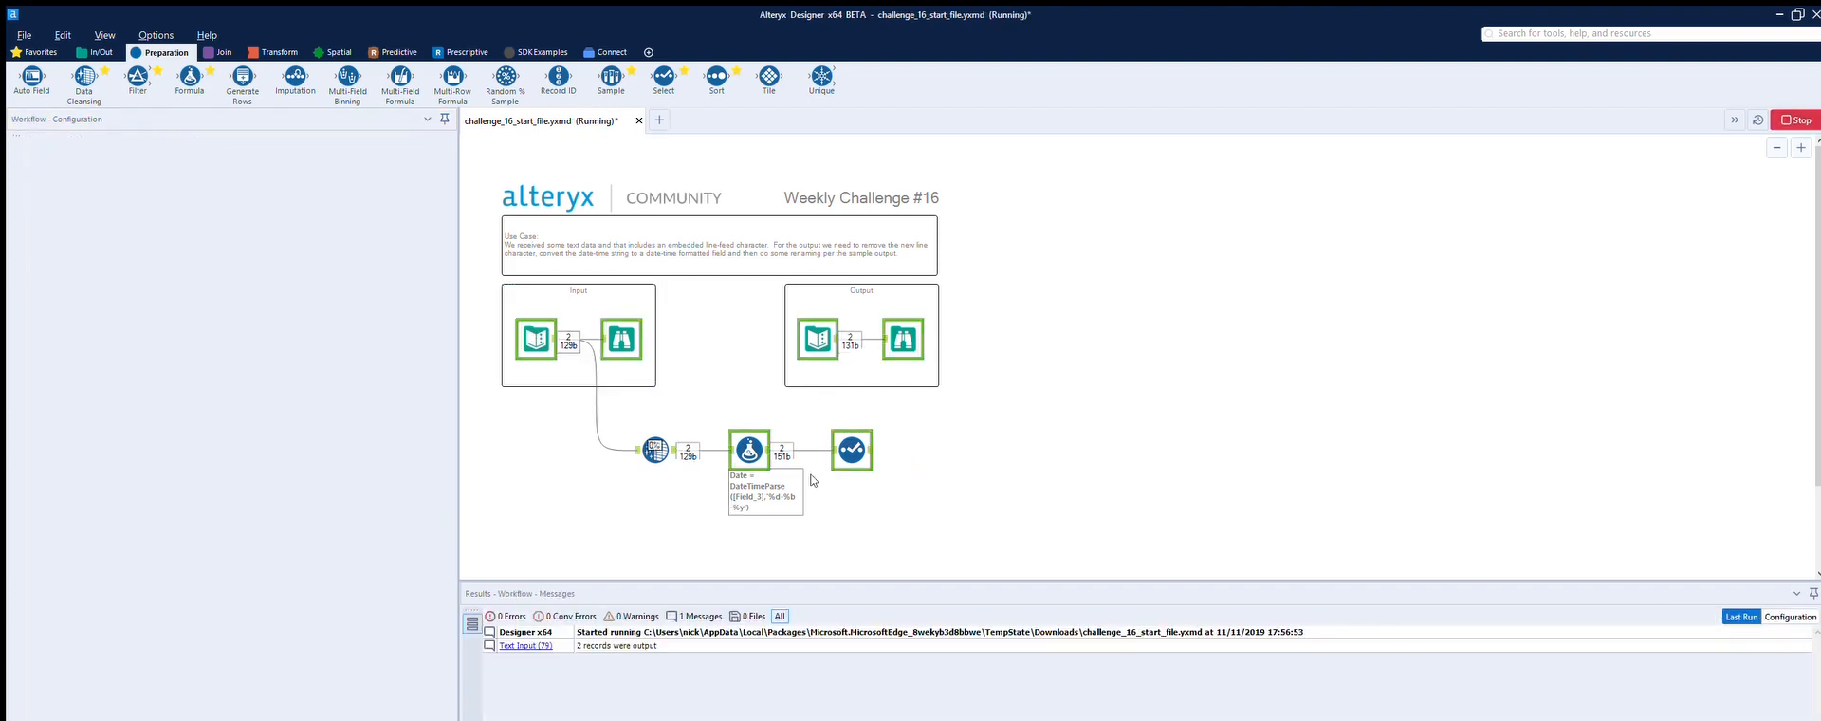
click(865, 435)
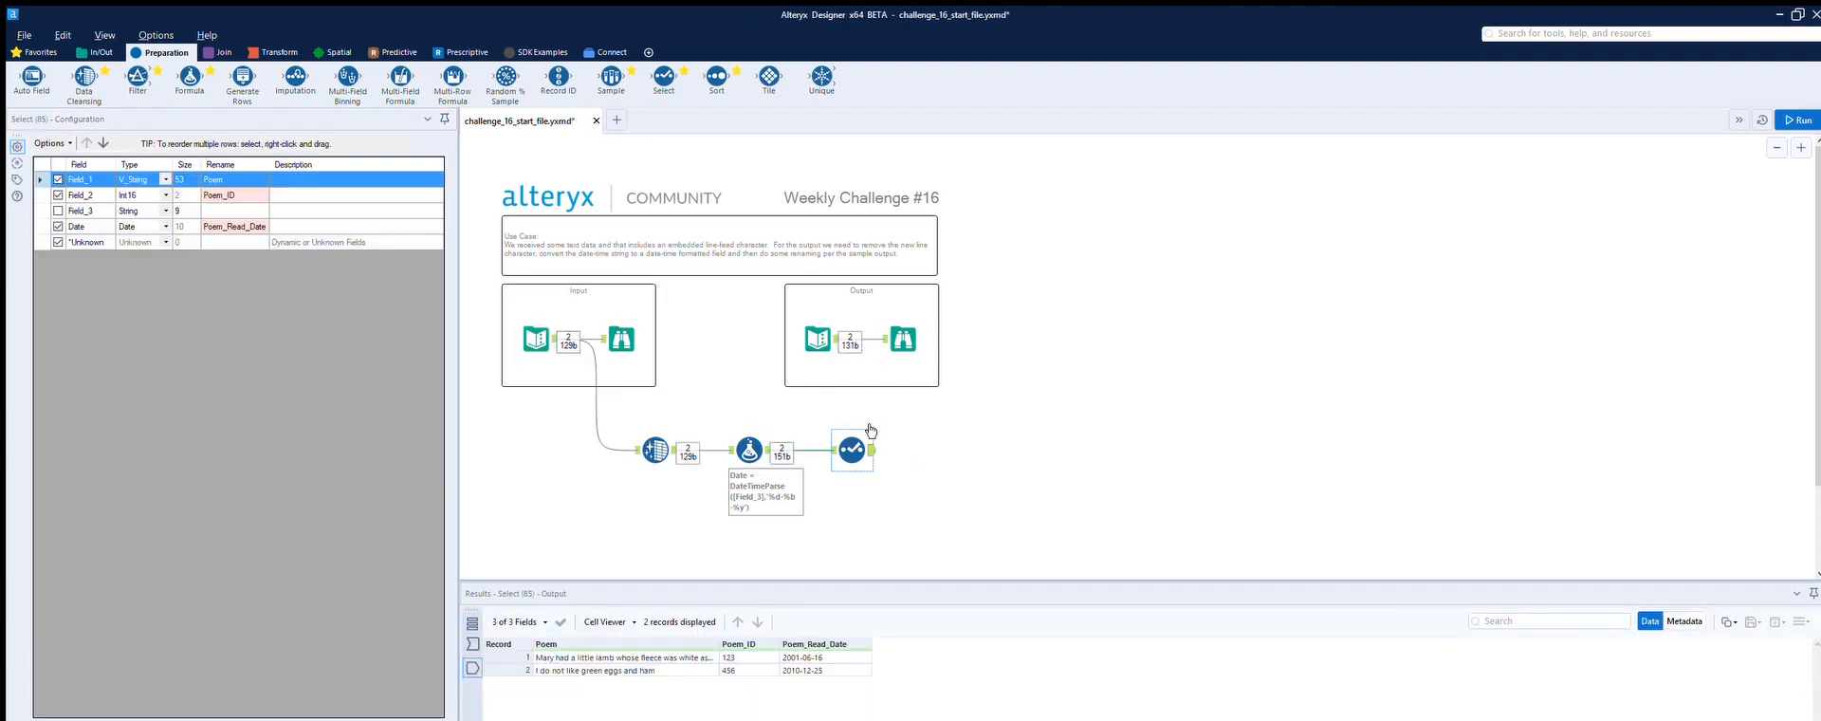
click(908, 328)
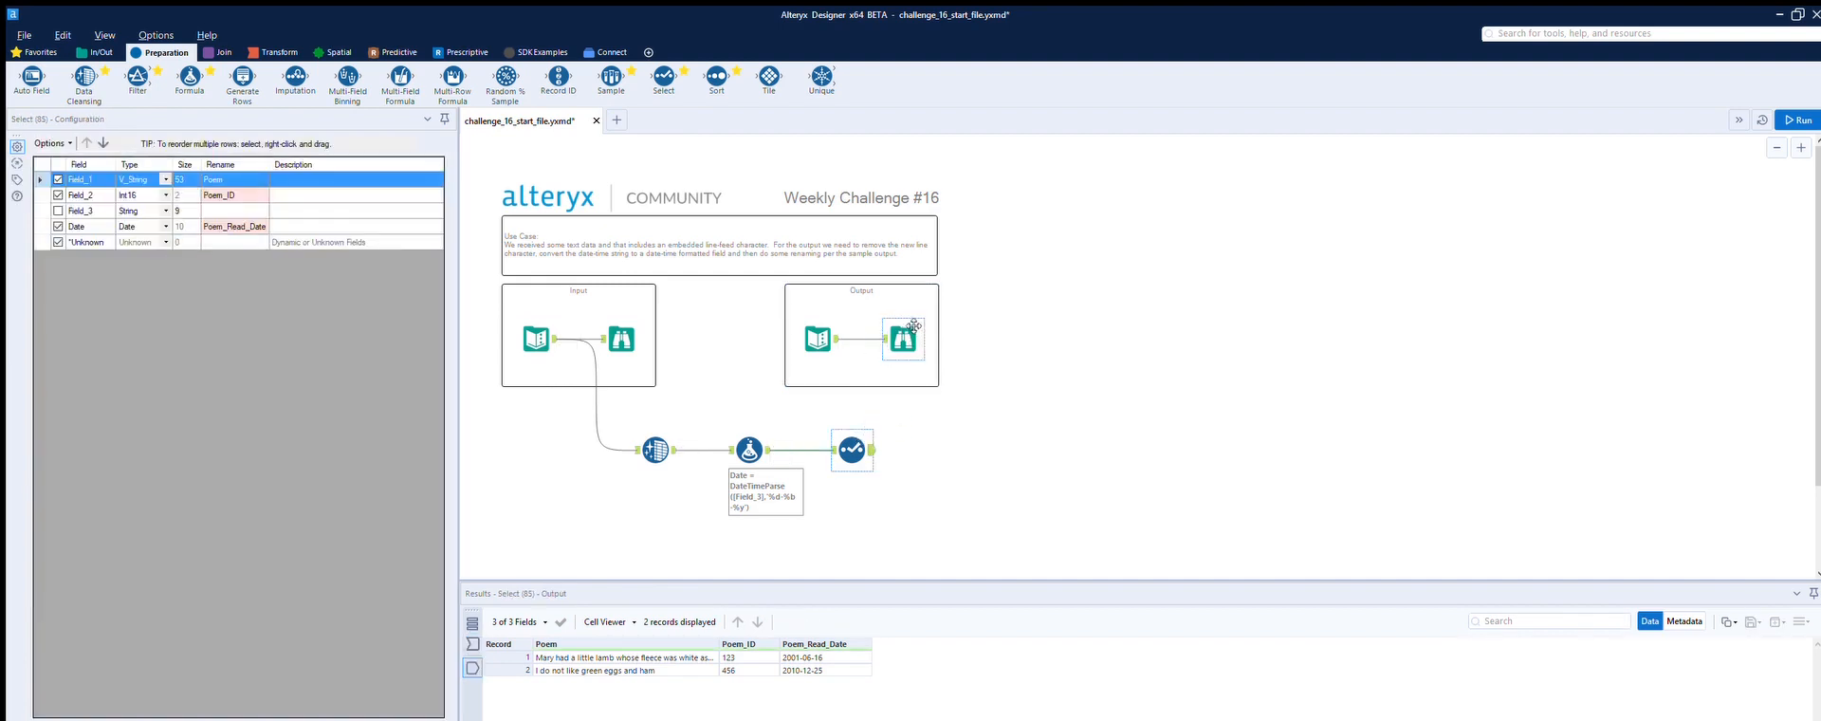
drag(725, 630, 774, 627)
drag(775, 628, 724, 629)
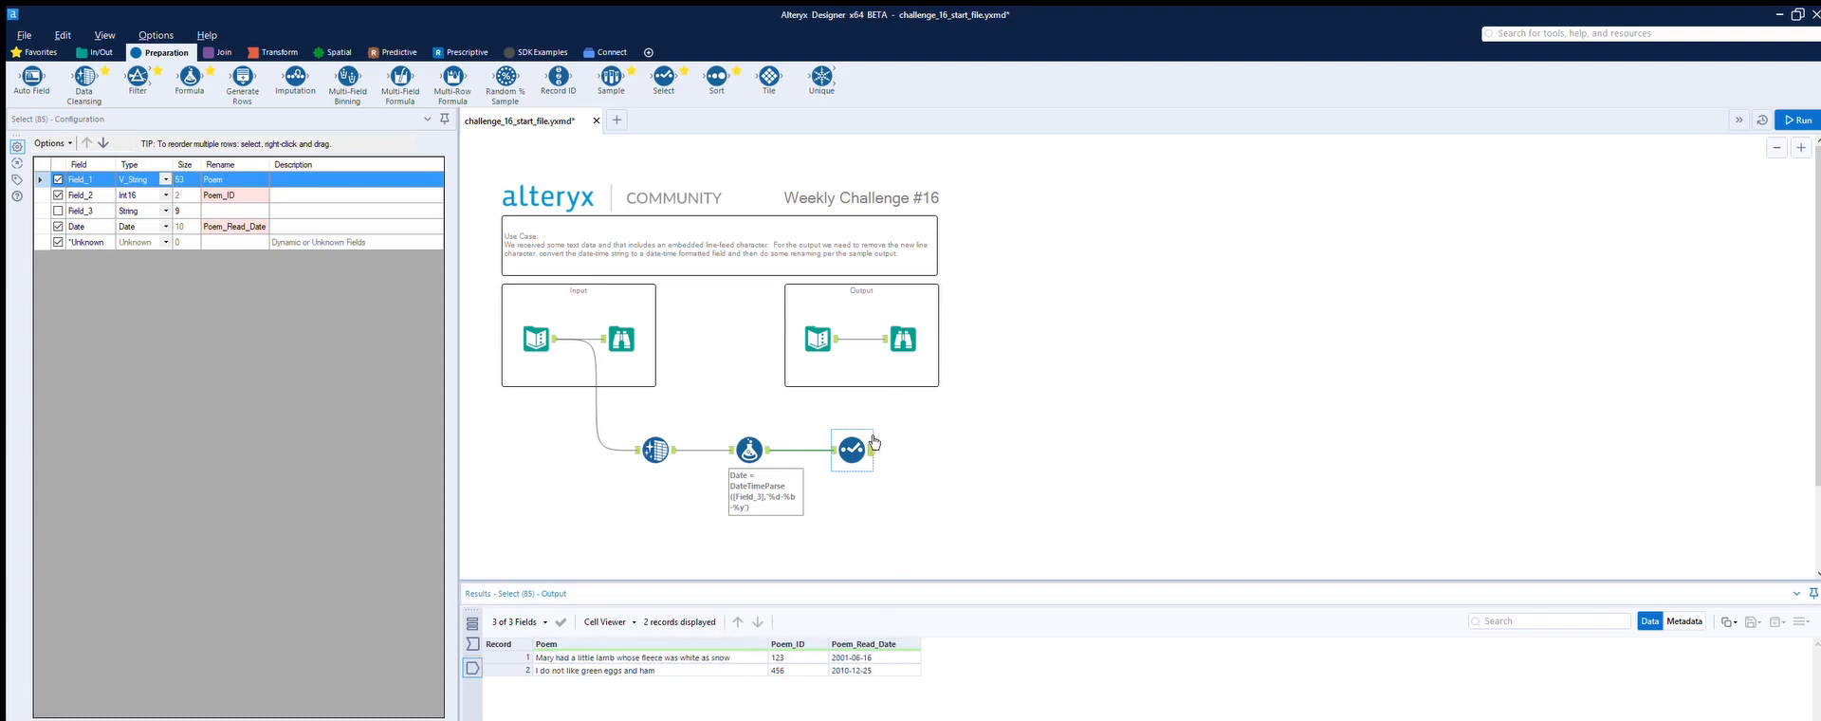
click(918, 331)
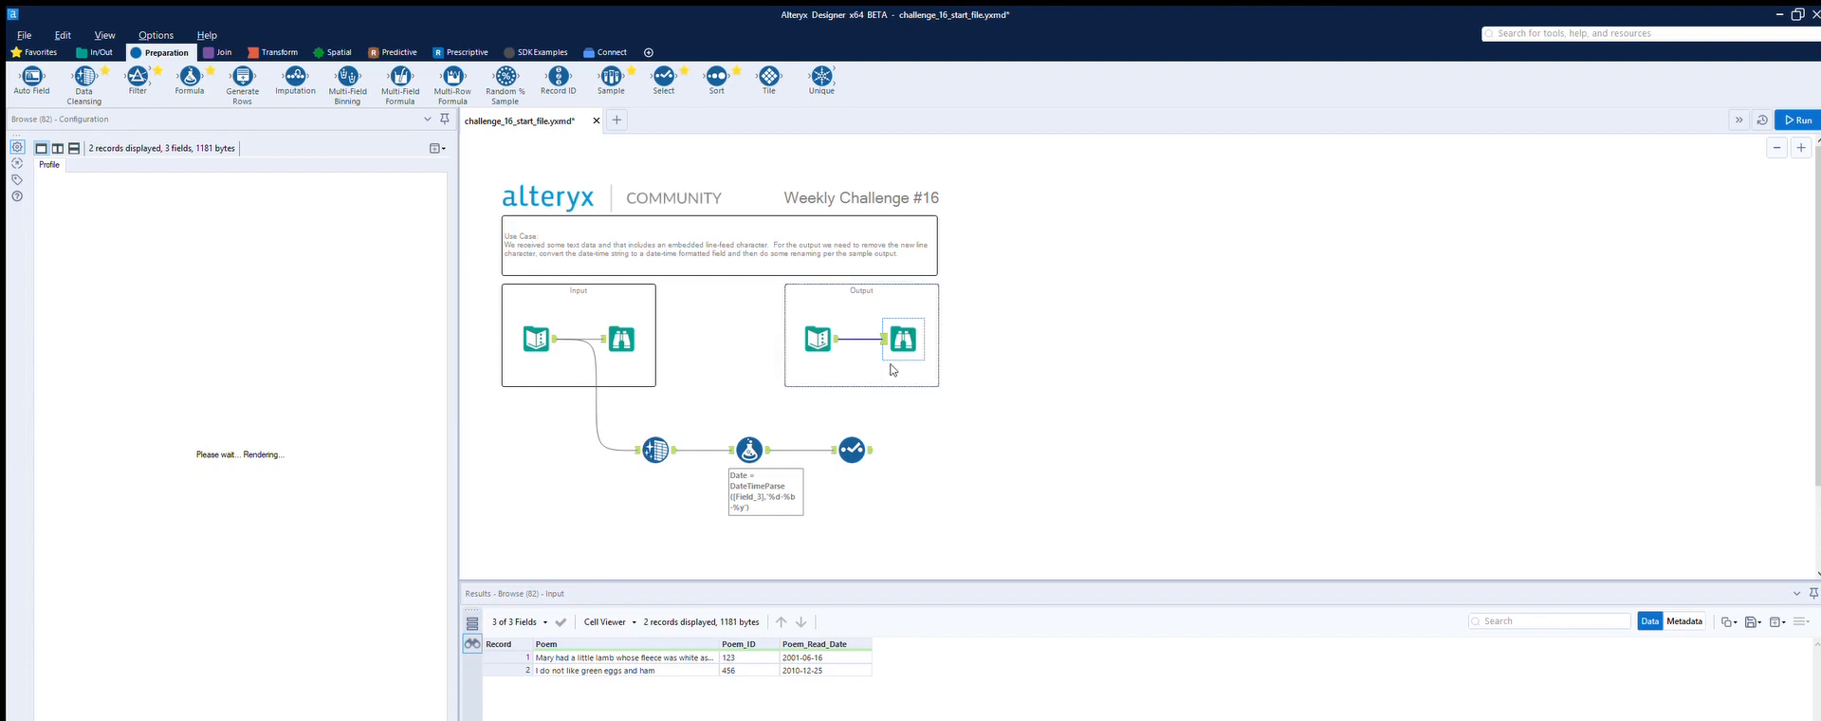